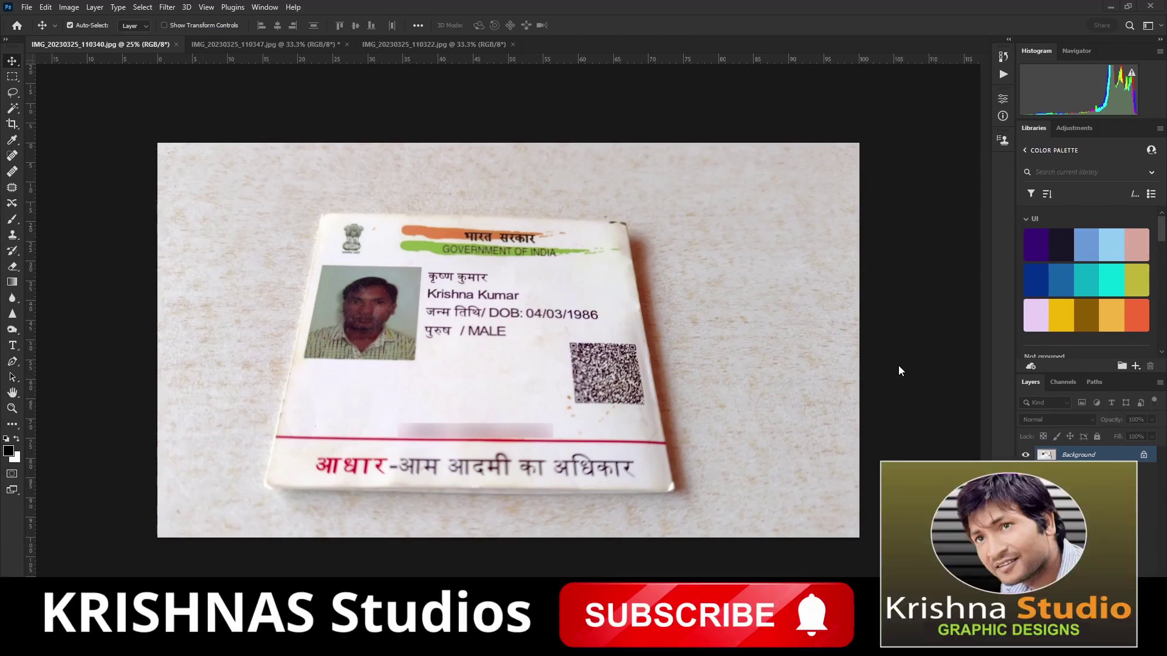
View the Aadhaar back photo, then finish on certificate photo IMG_20230325_110322, zoomed out to fit.
left_click(240, 45)
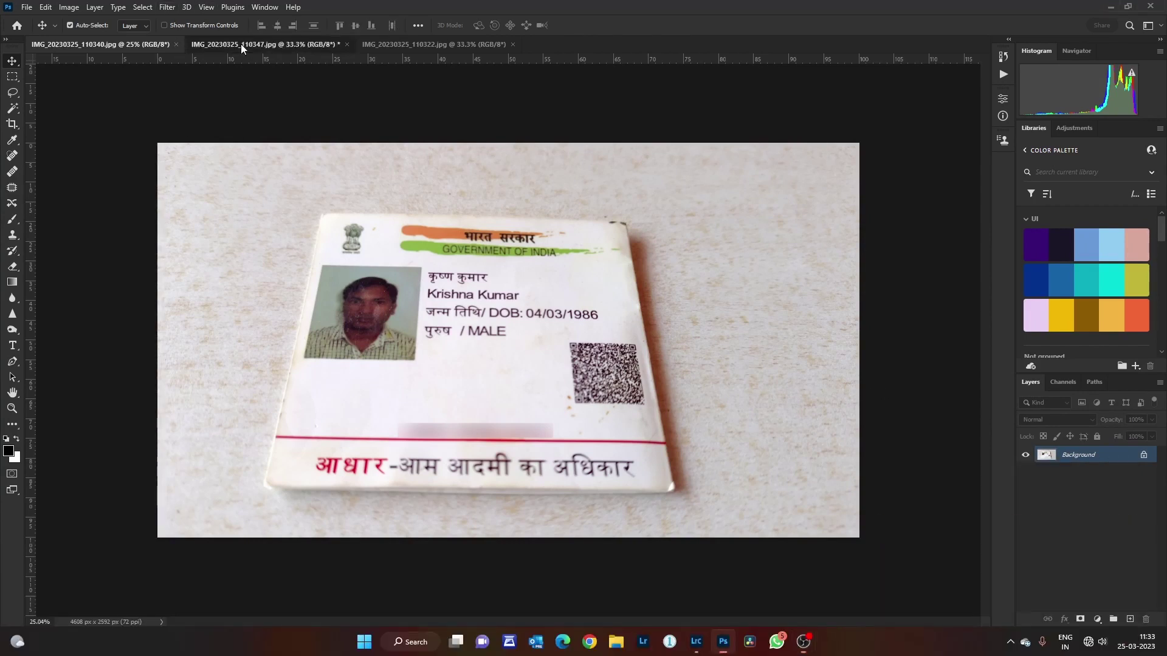
scroll(675, 389, "down", 2)
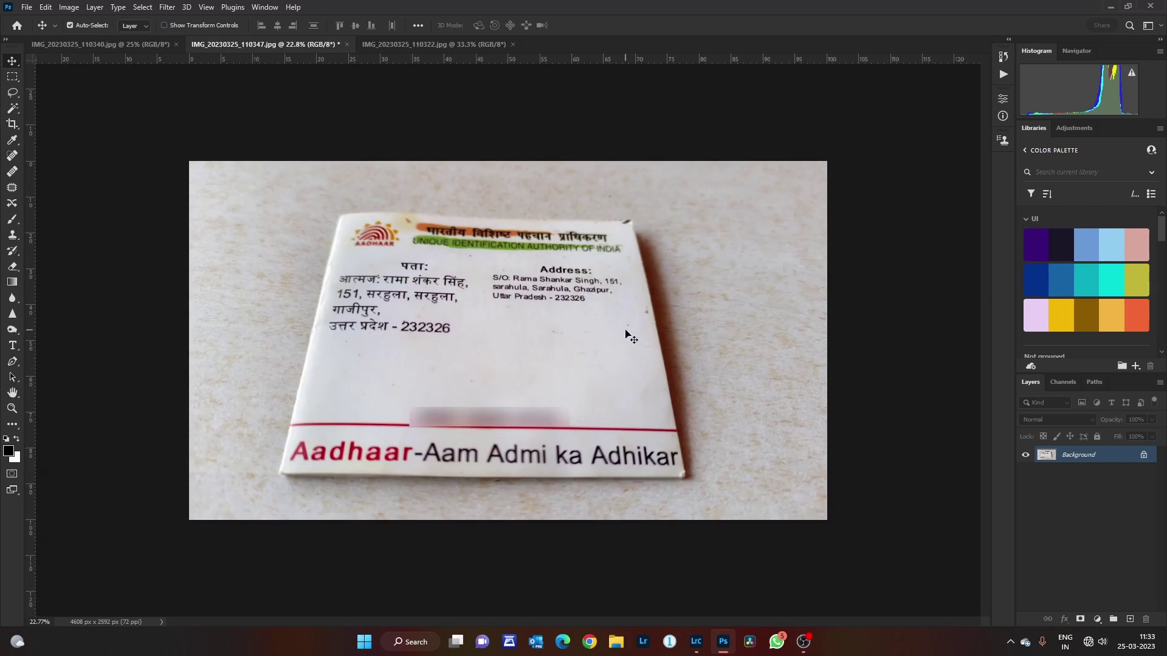
left_click(451, 49)
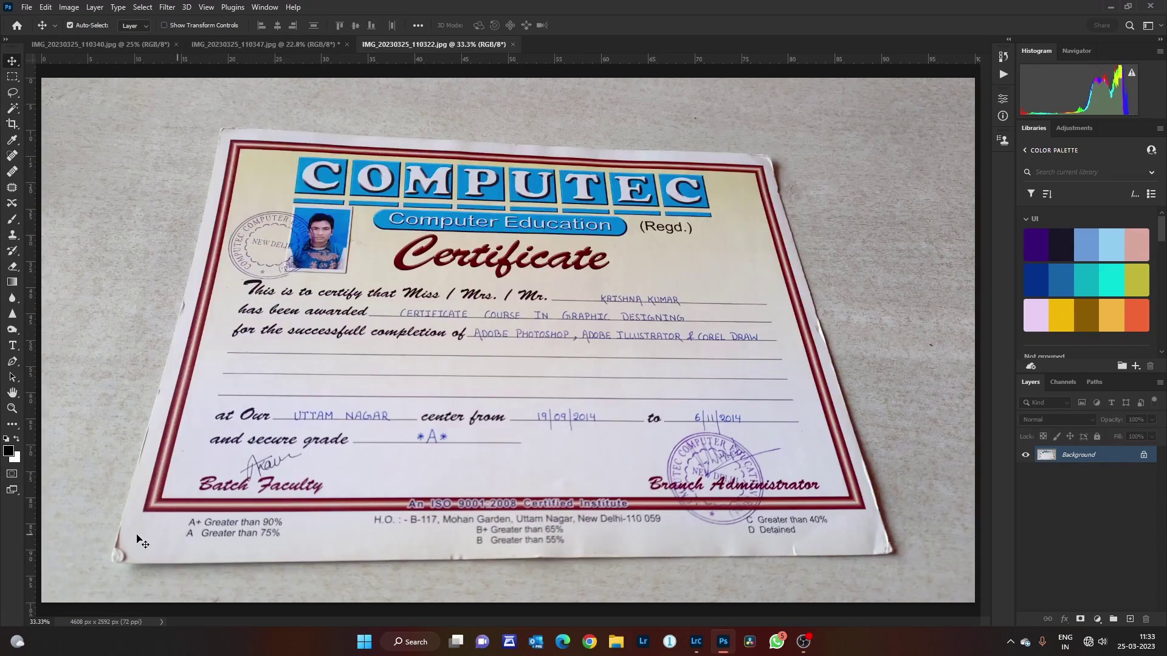
scroll(124, 531, "down", 1)
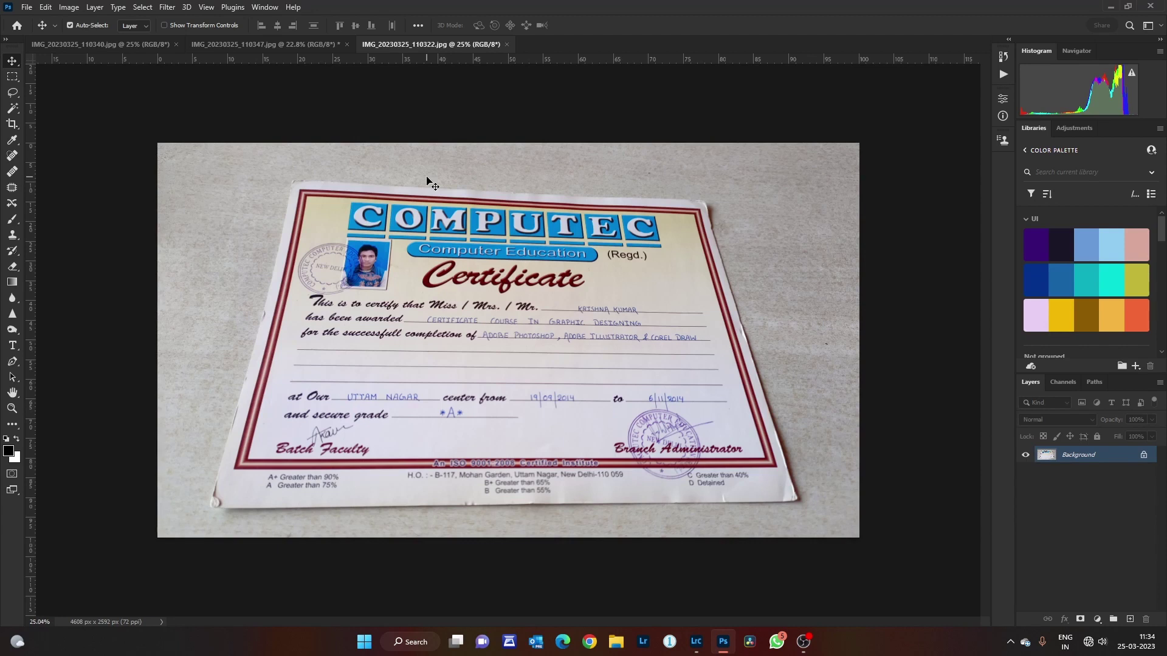
Close the certificate, Aadhaar back and front photos, saving IMG_20230325_110347.jpg at JPEG quality 12.
left_click(507, 45)
left_click(347, 45)
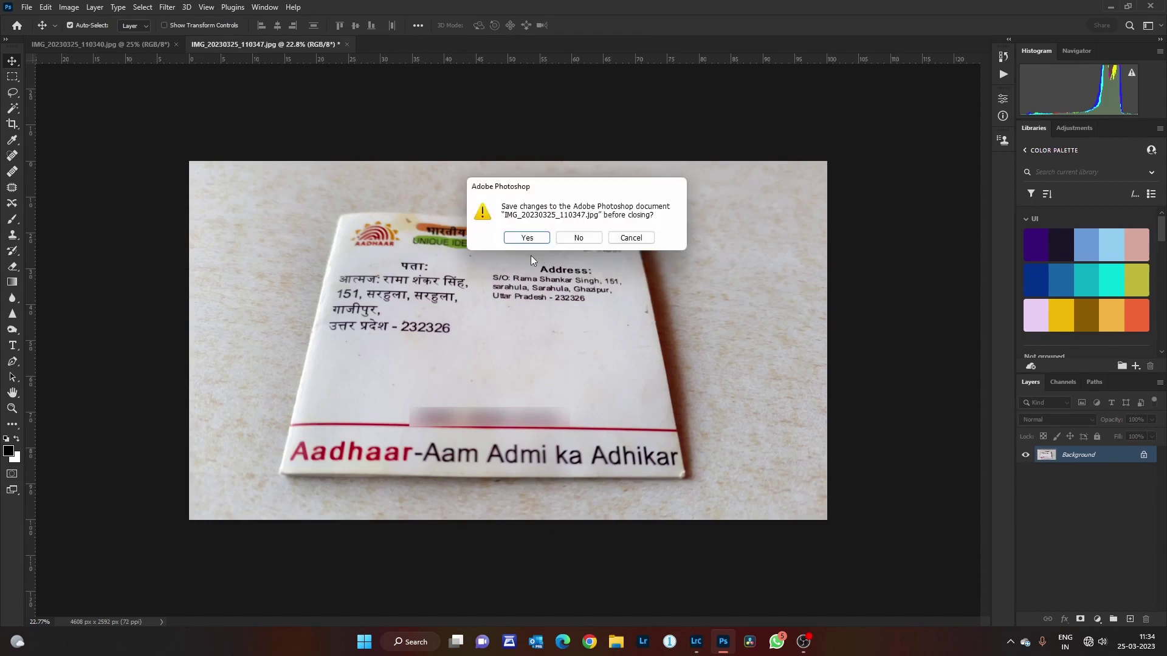
left_click(541, 239)
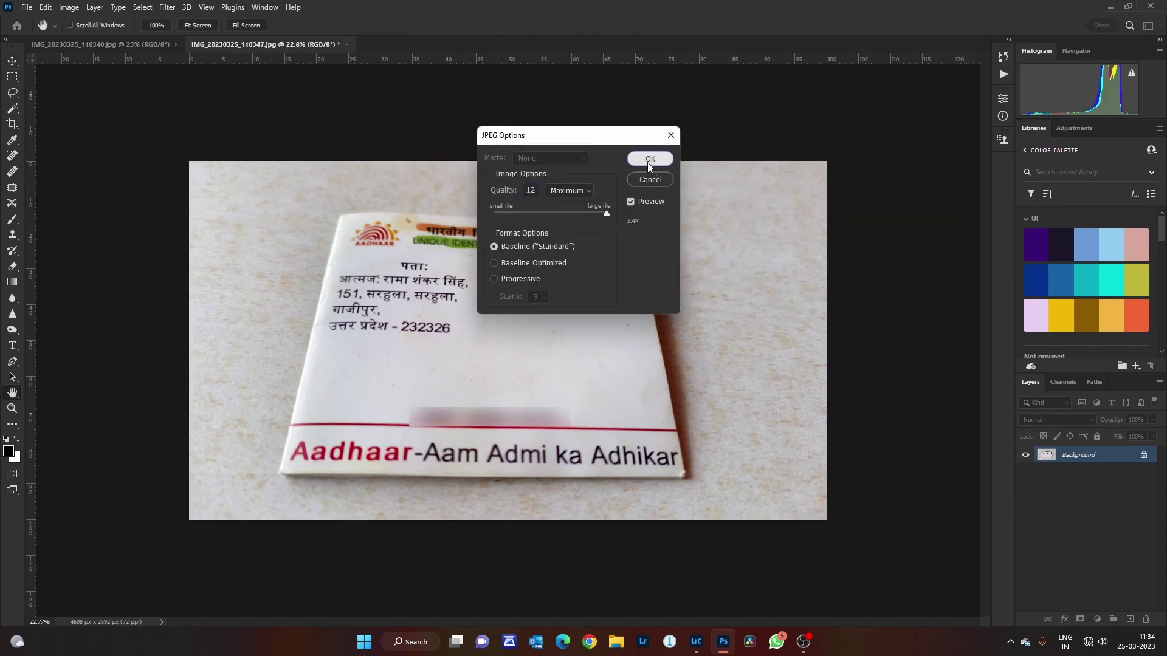
left_click(646, 162)
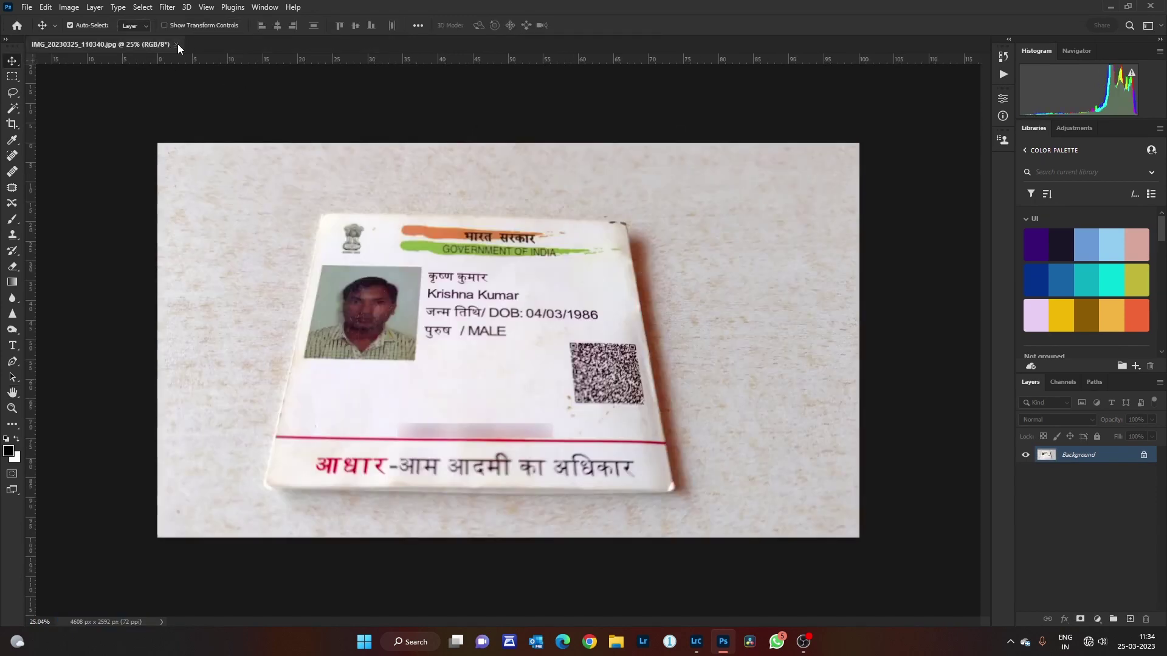
left_click(176, 44)
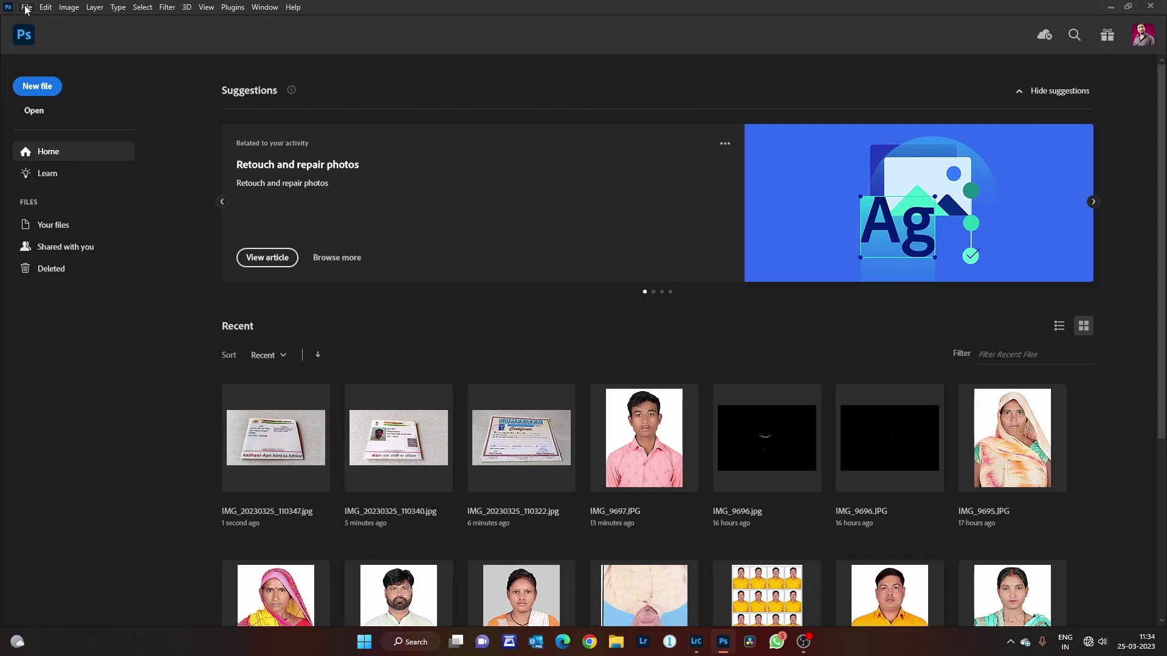
Open IMG_20230325_110322, 110340 and 110347 together from the STUDIO-DELL (D:) drive.
left_click(26, 9)
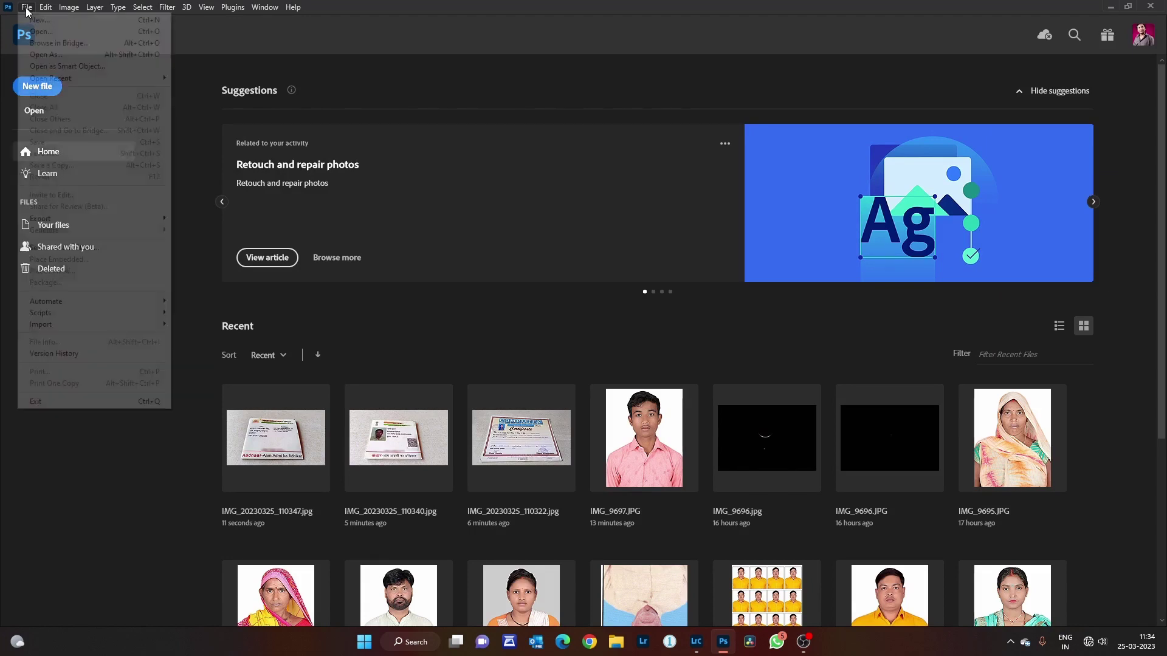
left_click(47, 32)
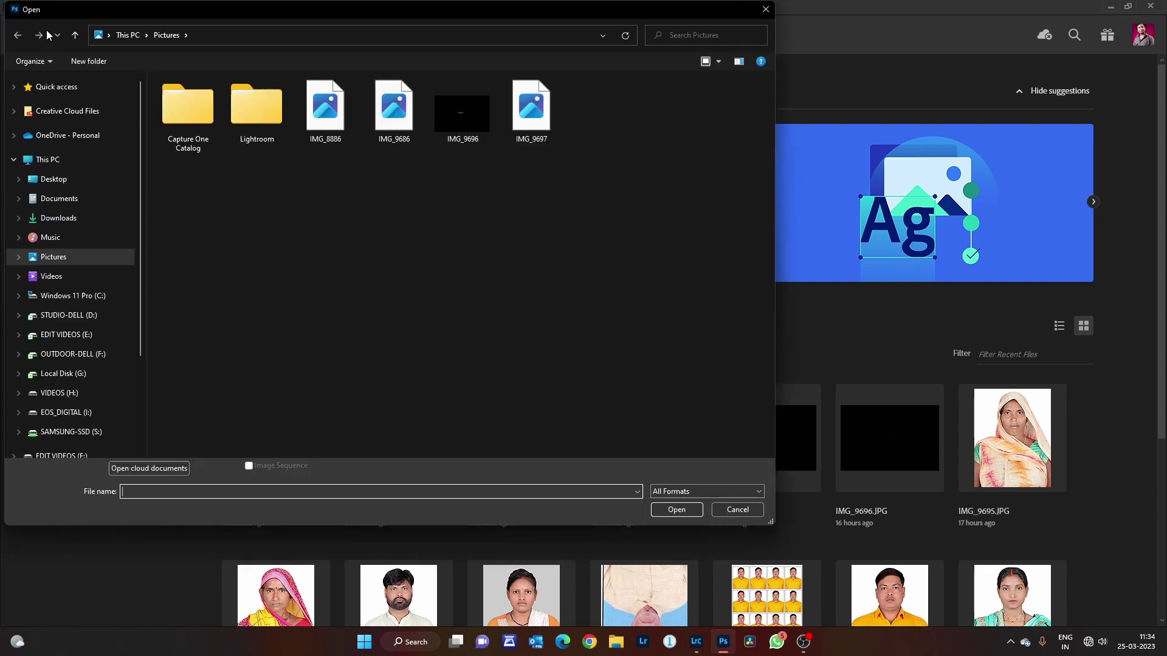
left_click(48, 159)
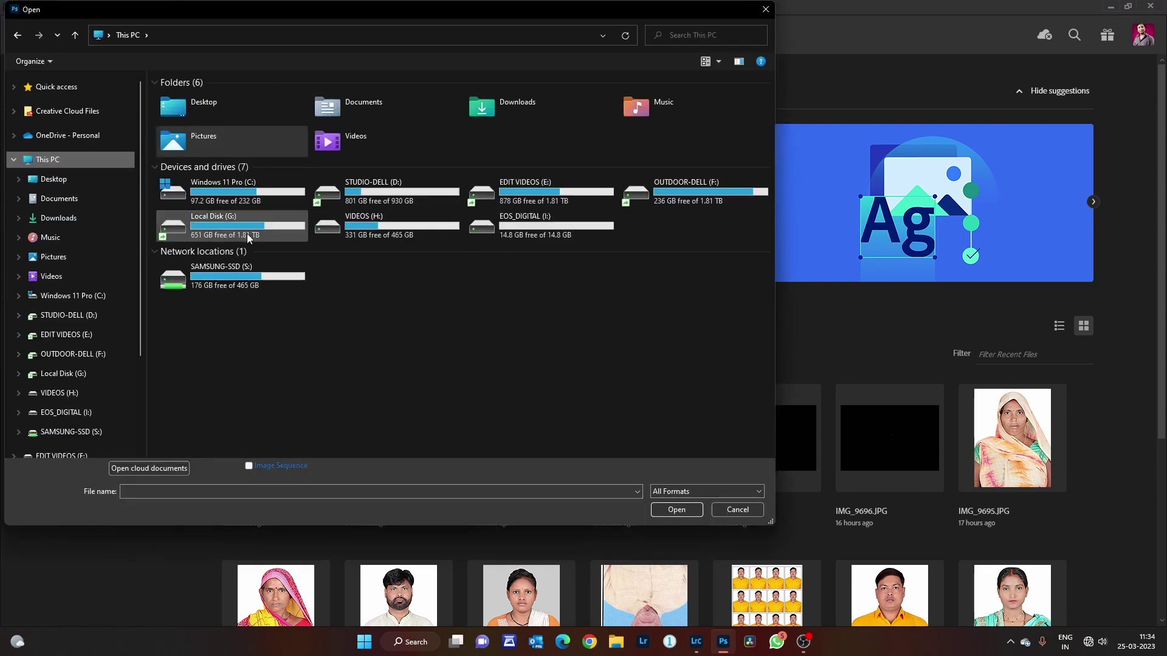
double_click(430, 206)
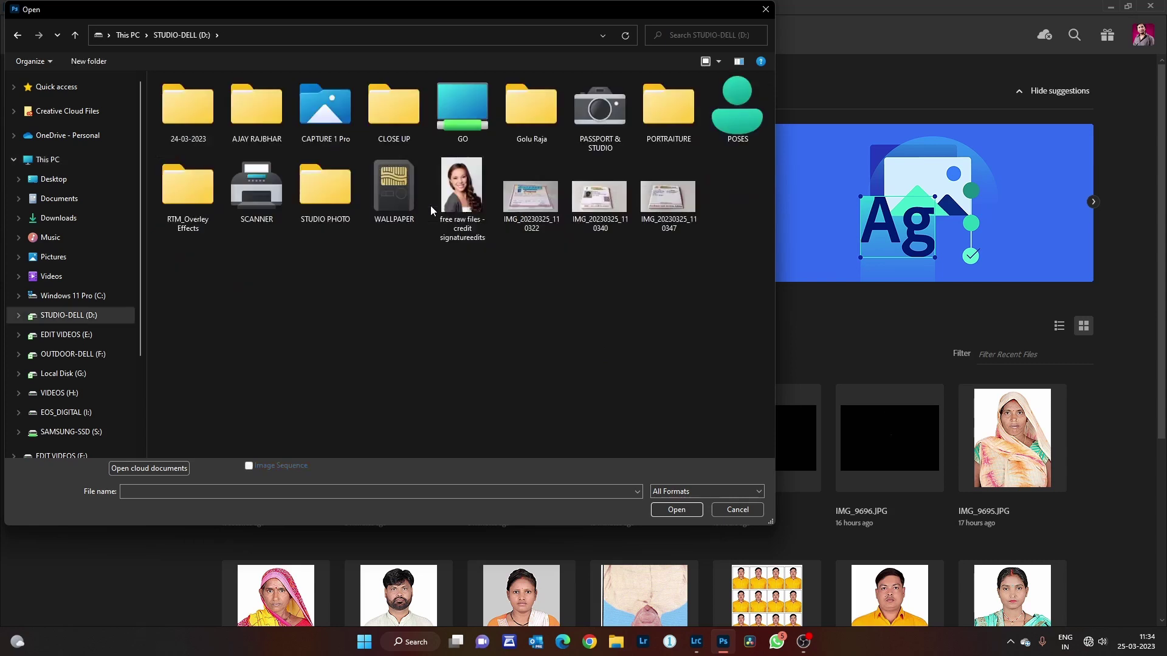
left_click_drag(726, 252, 525, 198)
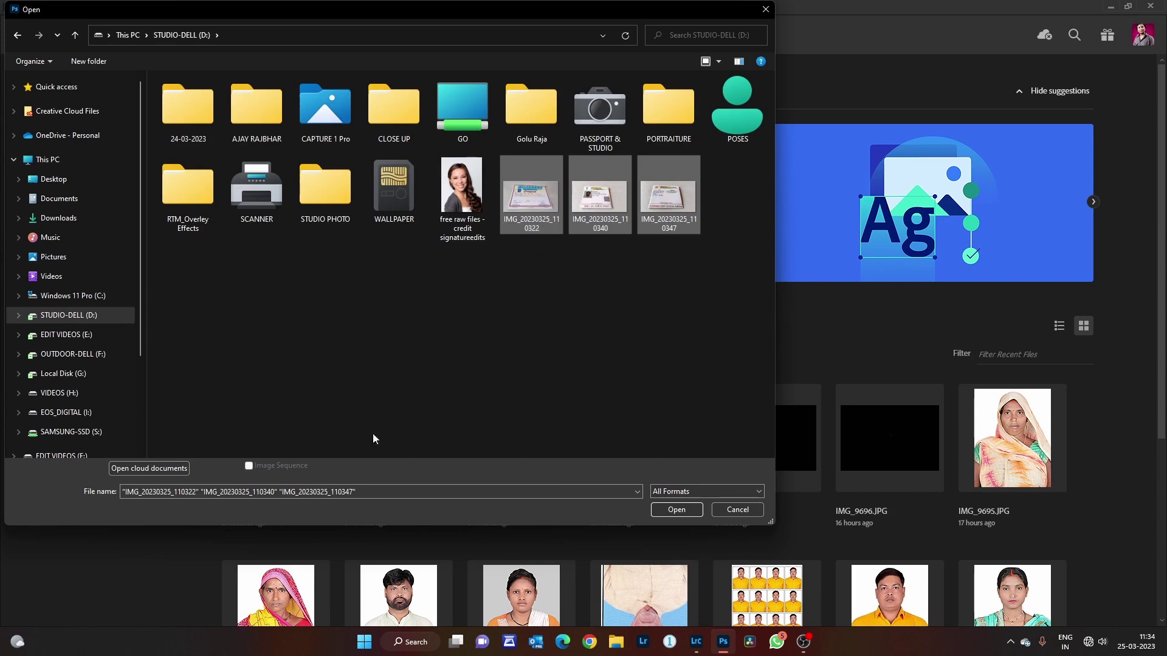
left_click(676, 509)
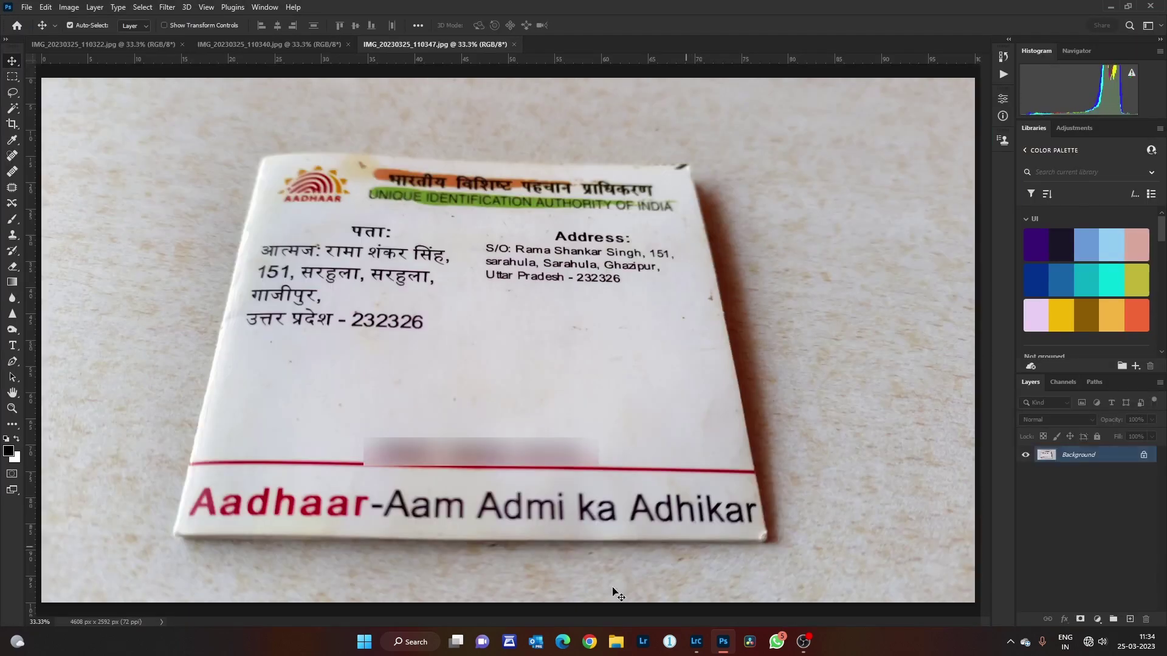
Check the certificate and Aadhaar back photos, zooming out on the back, then show the front photo.
left_click(84, 45)
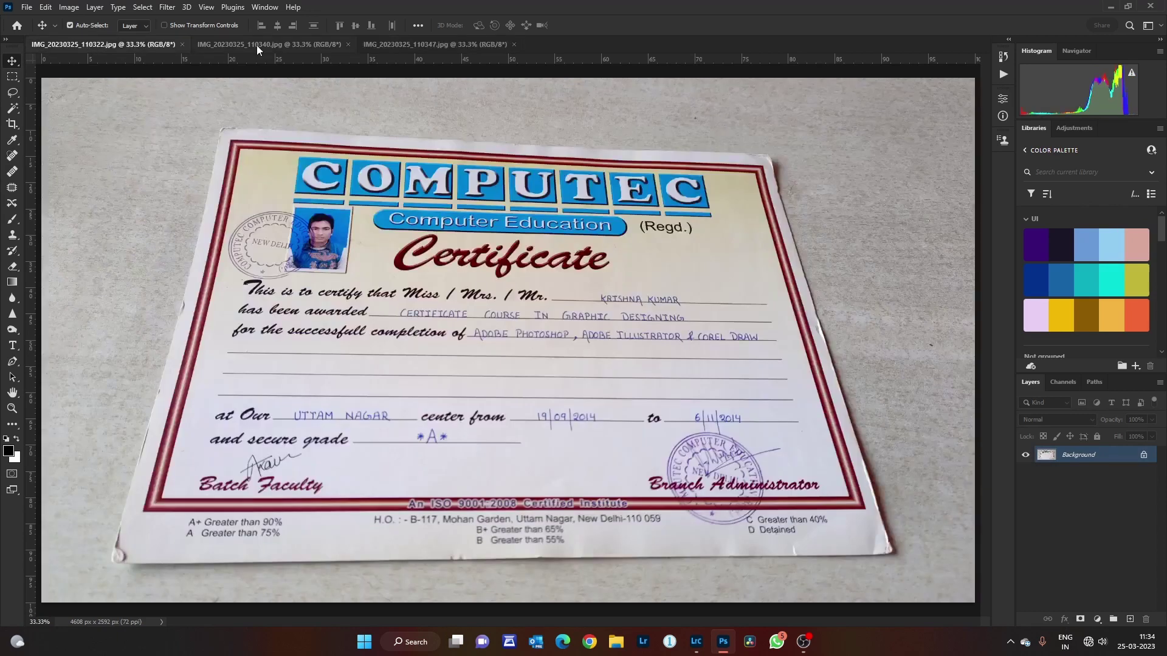
left_click(237, 47)
left_click(430, 43)
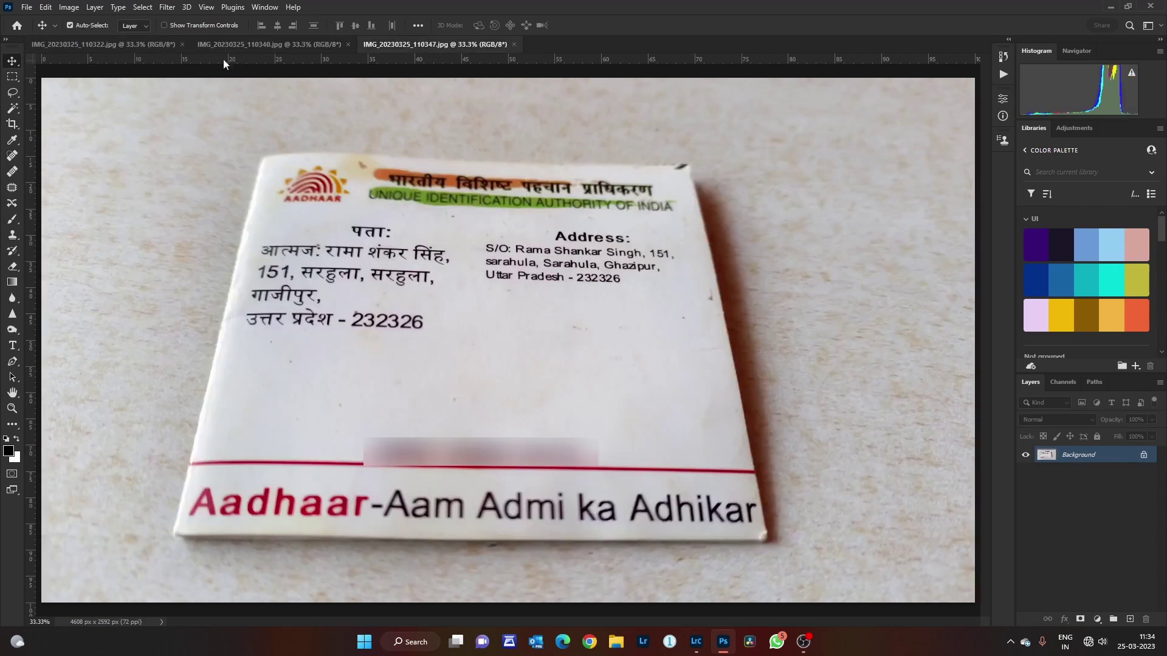
key("ctrl+minus")
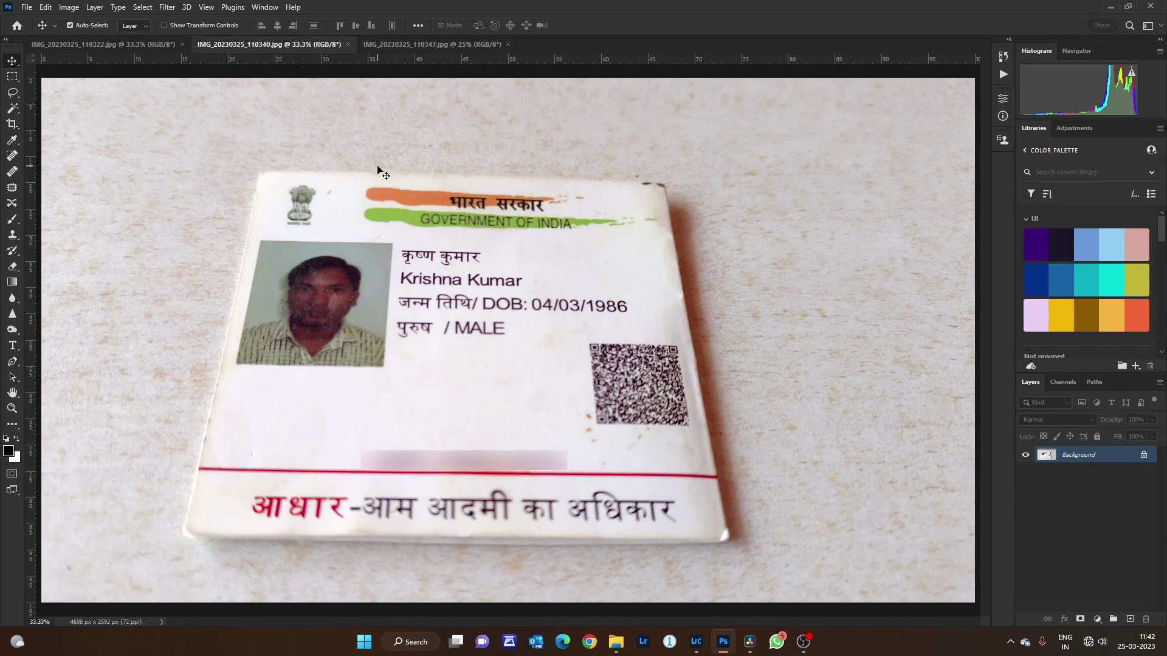
Set the Crop tool to W x H x Resolution with 86 mm by 54 mm at 300 px/in.
left_click(12, 124)
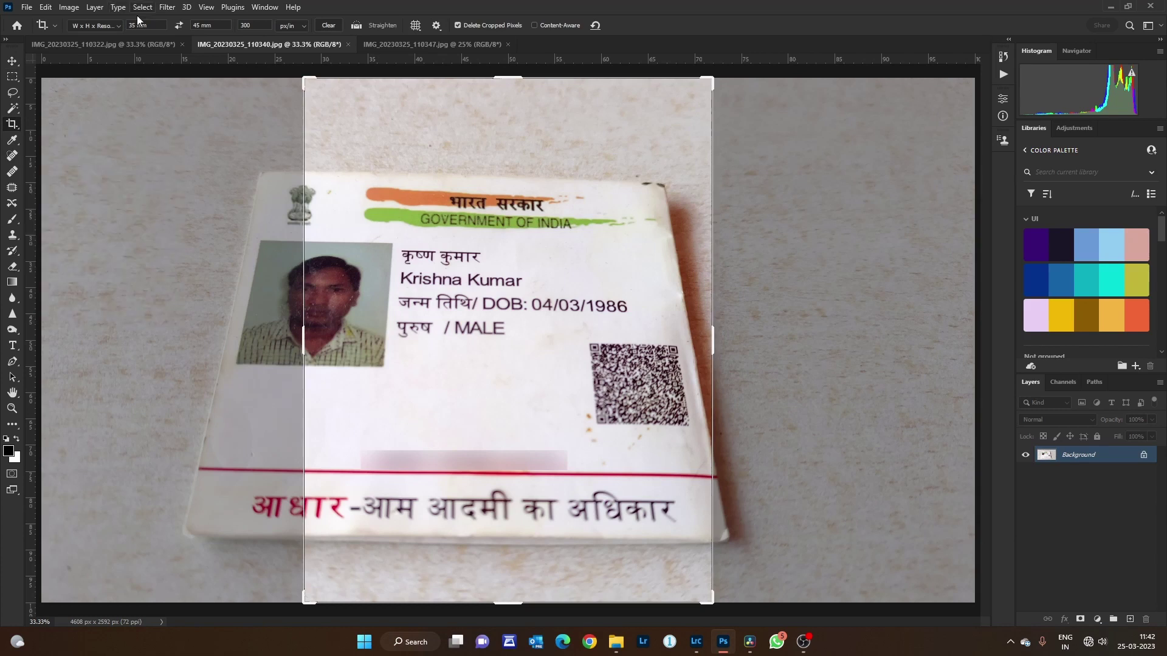
left_click(96, 26)
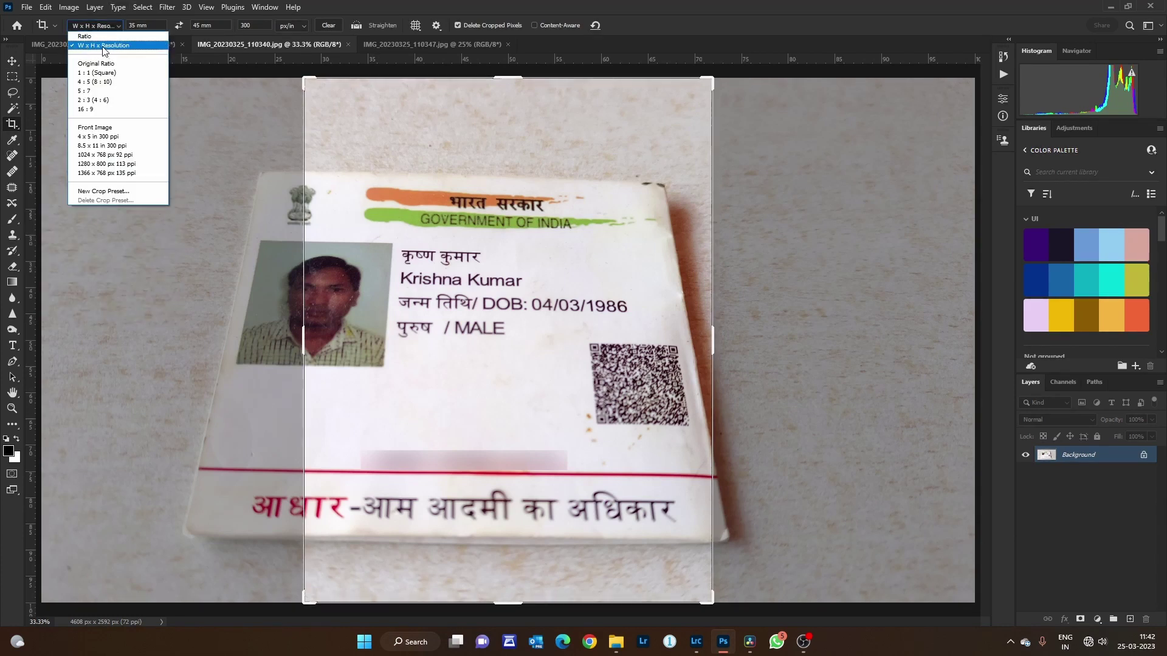
left_click(103, 46)
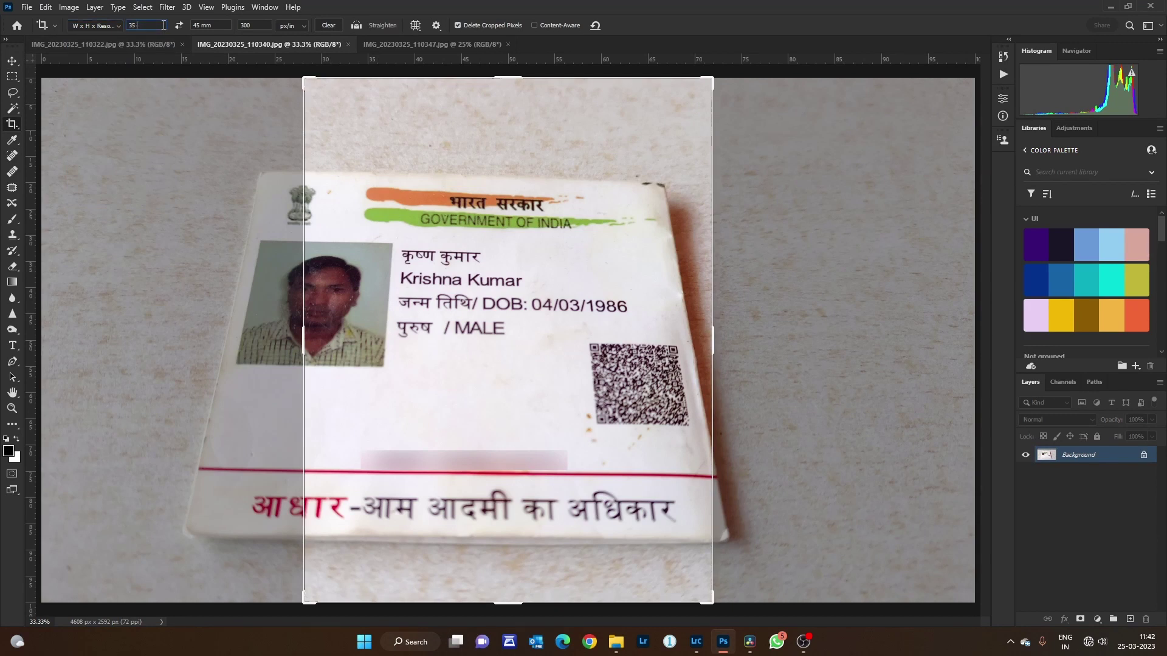
key("BackSpace")
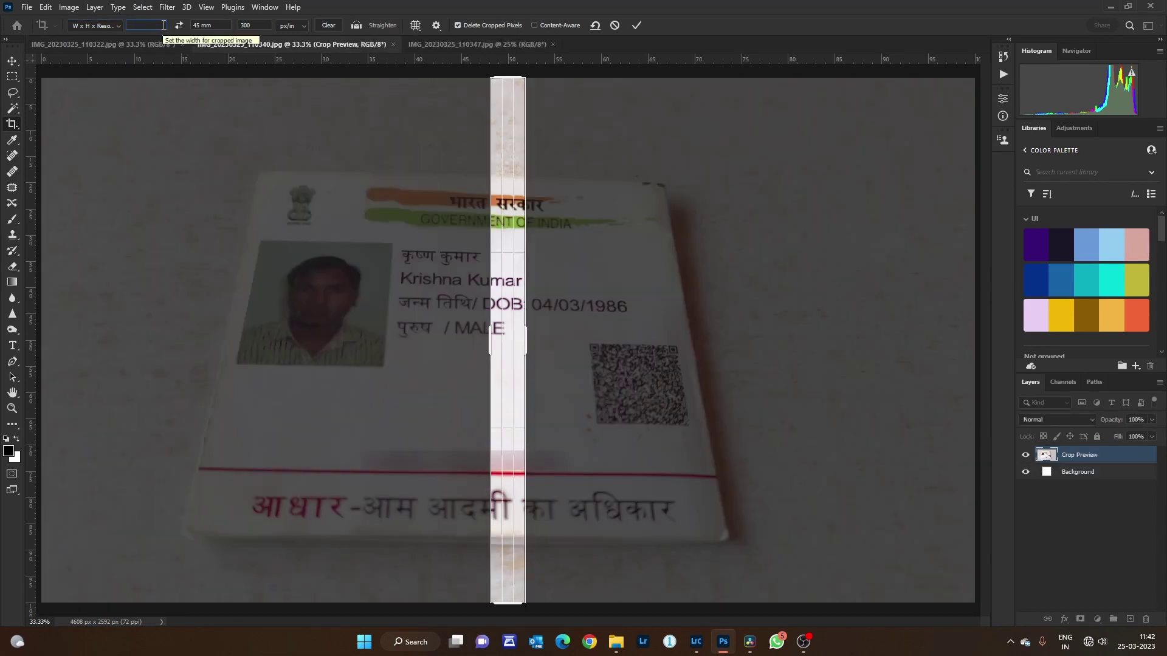
type("86mm")
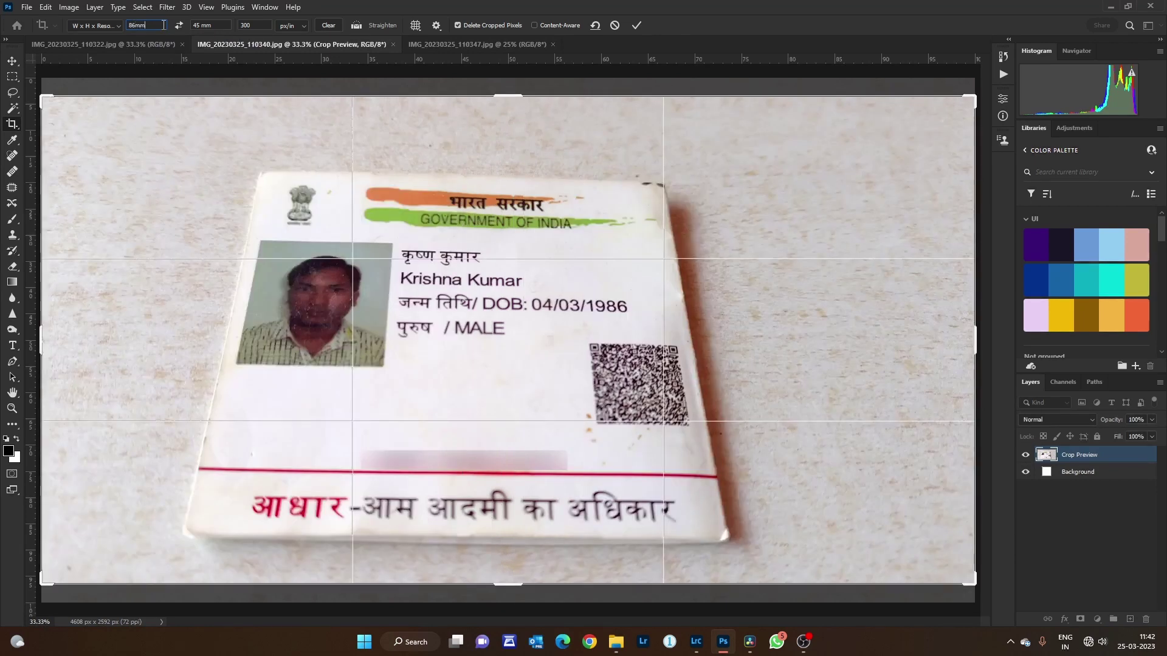
left_click(216, 26)
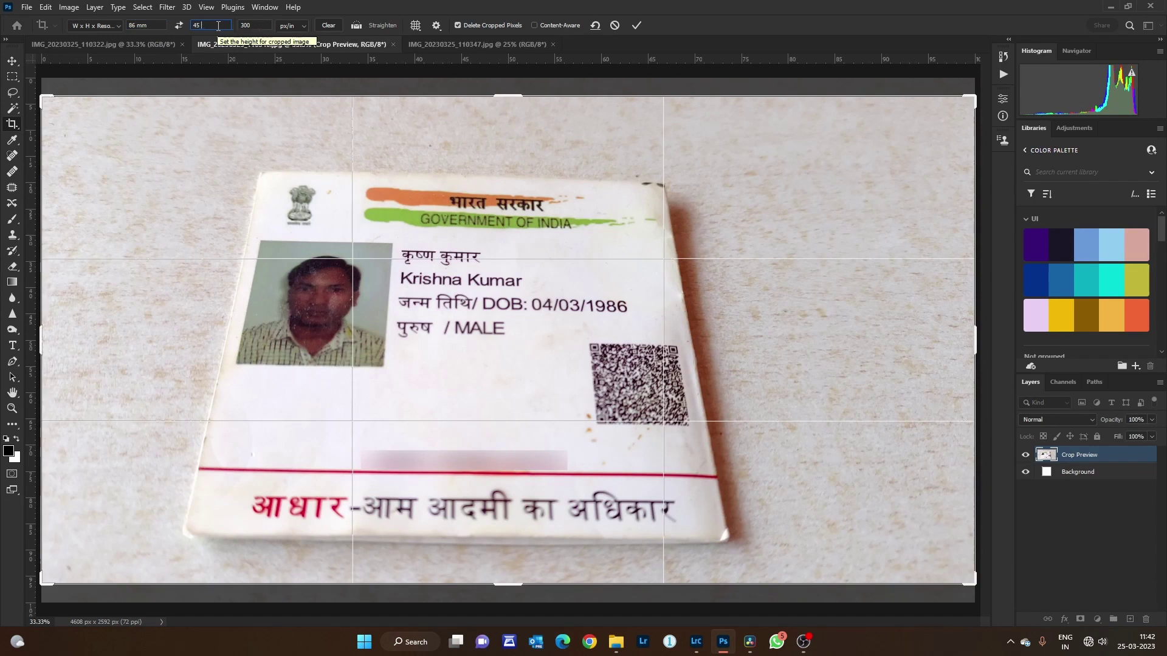
key("BackSpace")
type("54")
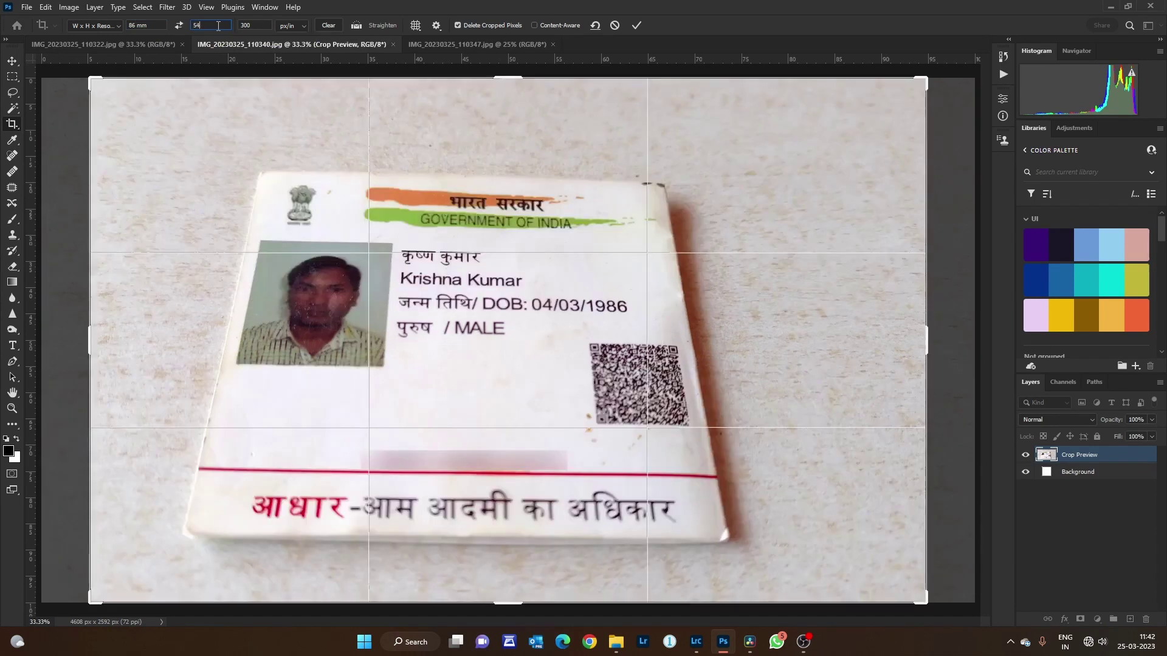
type("mm")
left_click(261, 24)
Fit the crop frame tightly around the Aadhaar front card and apply the crop.
mouse_move(923, 81)
left_mouse_down()
mouse_move(782, 215)
mouse_move(679, 288)
left_mouse_up()
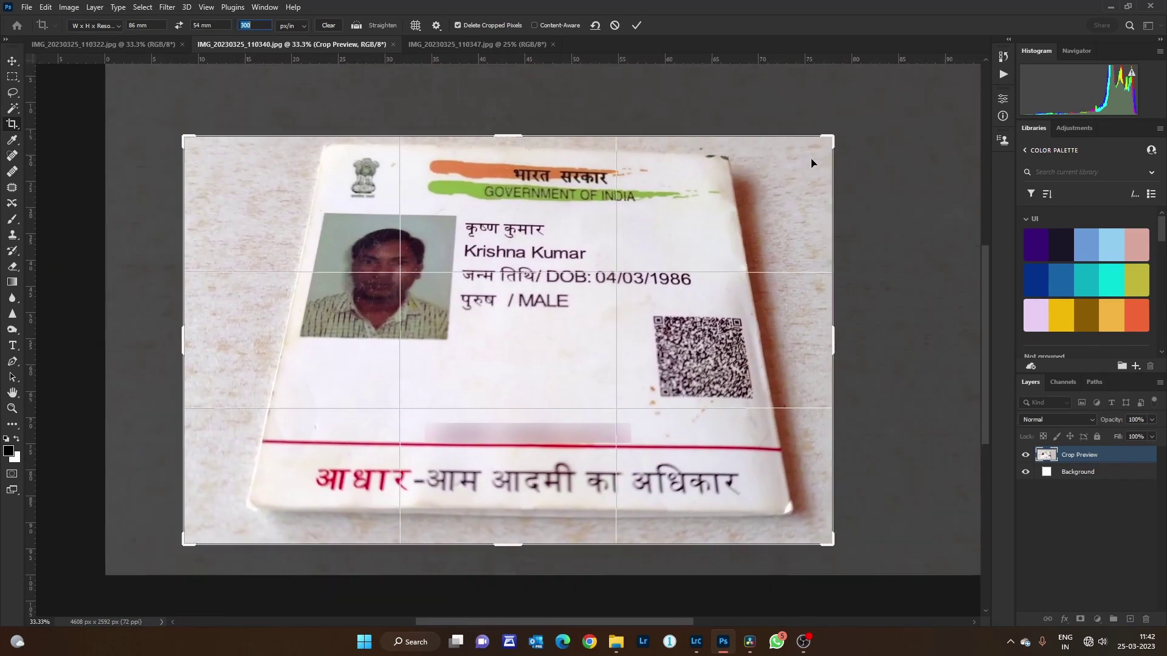
left_click_drag(831, 138, 823, 141)
left_click_drag(729, 203, 706, 222)
left_click_drag(821, 146, 814, 146)
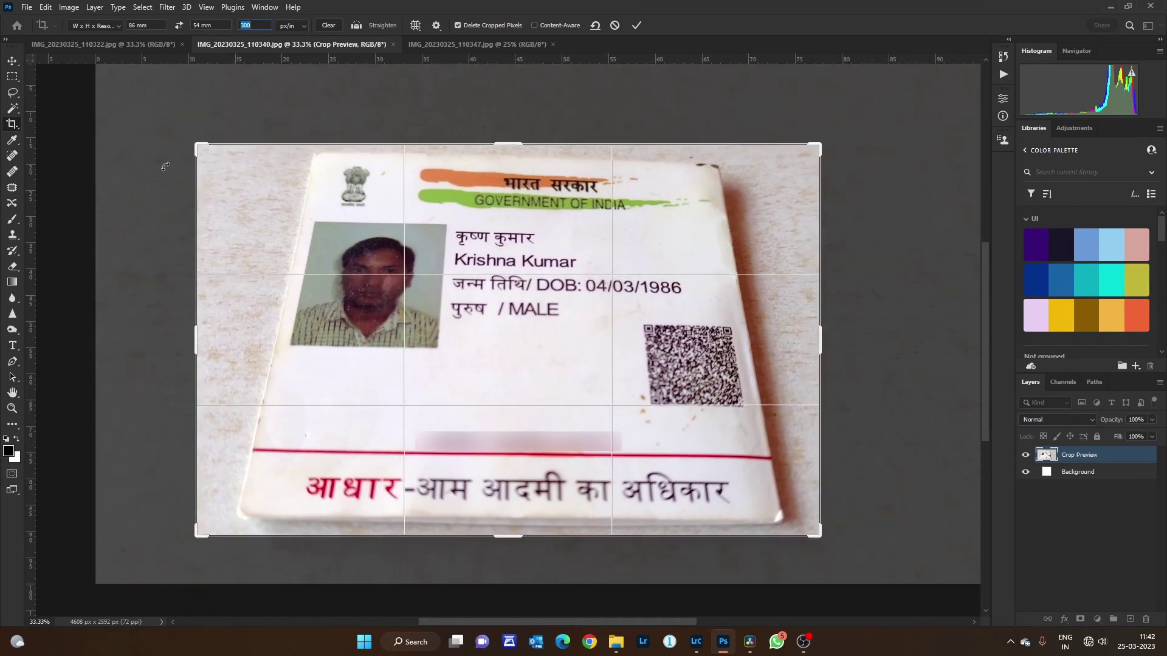
left_click(636, 27)
Crop the Aadhaar back photo tightly to the card at 1016 × 638 px.
scroll(560, 313, "up", 1)
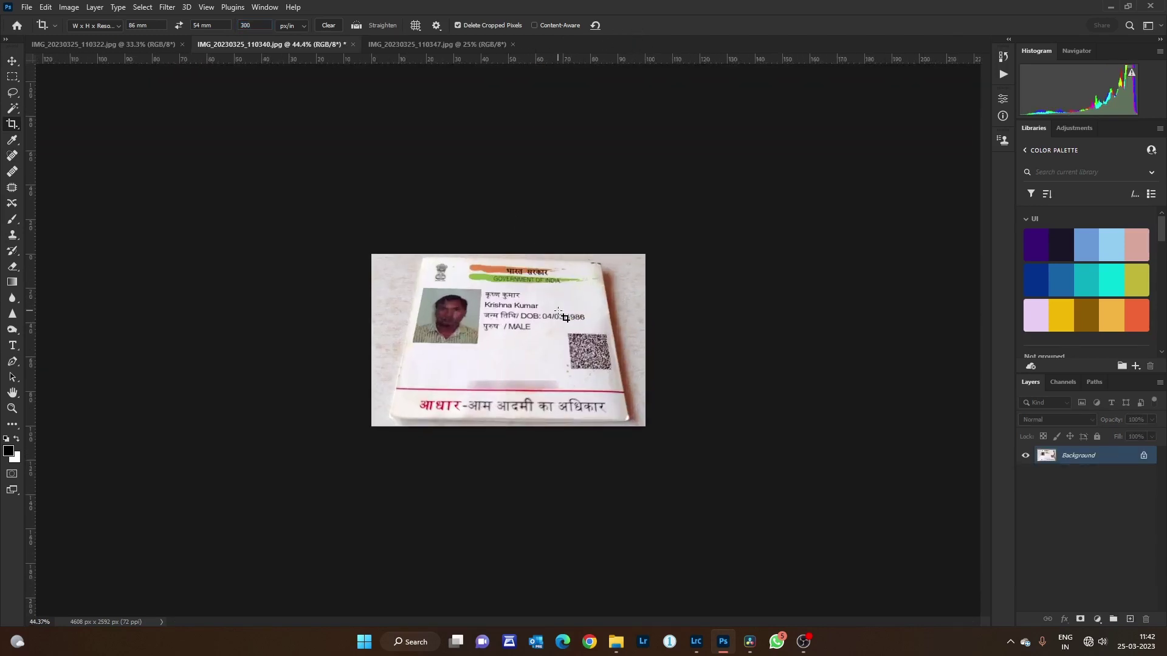
scroll(564, 317, "up", 3)
scroll(561, 313, "up", 1)
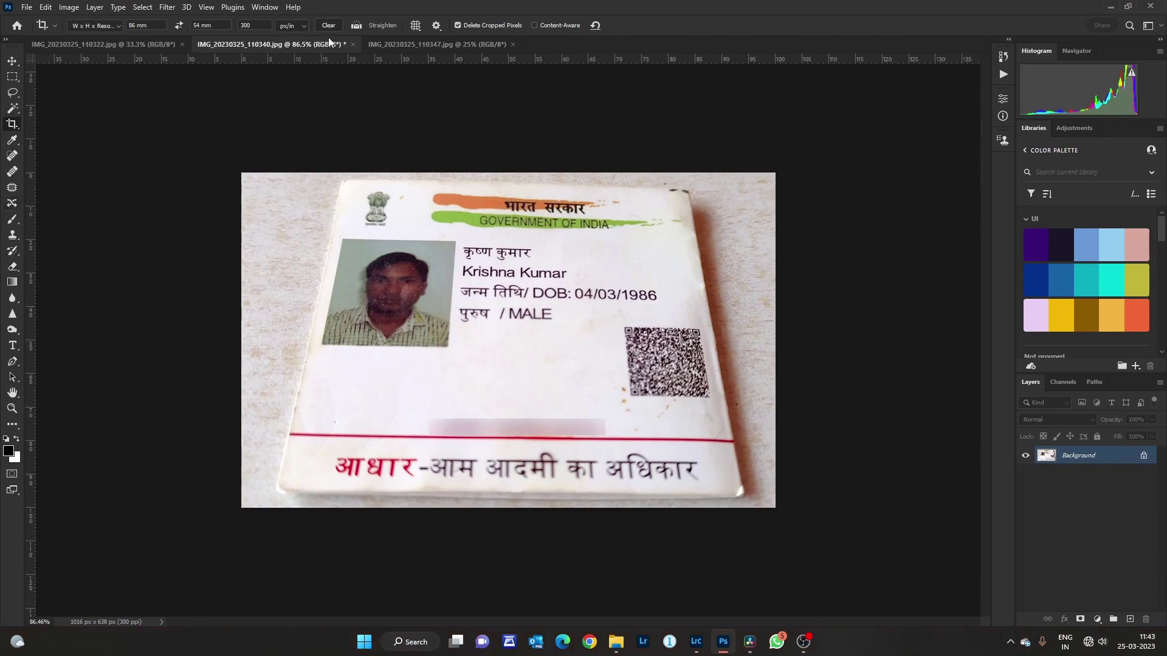
left_click(403, 46)
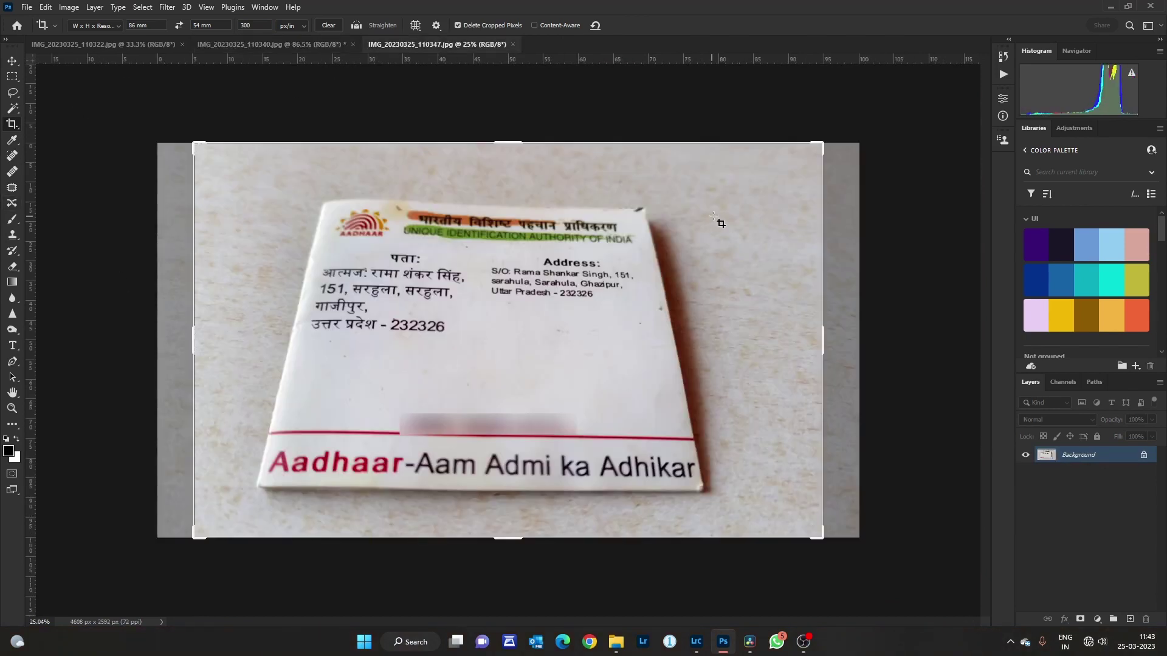
left_click_drag(821, 146, 784, 169)
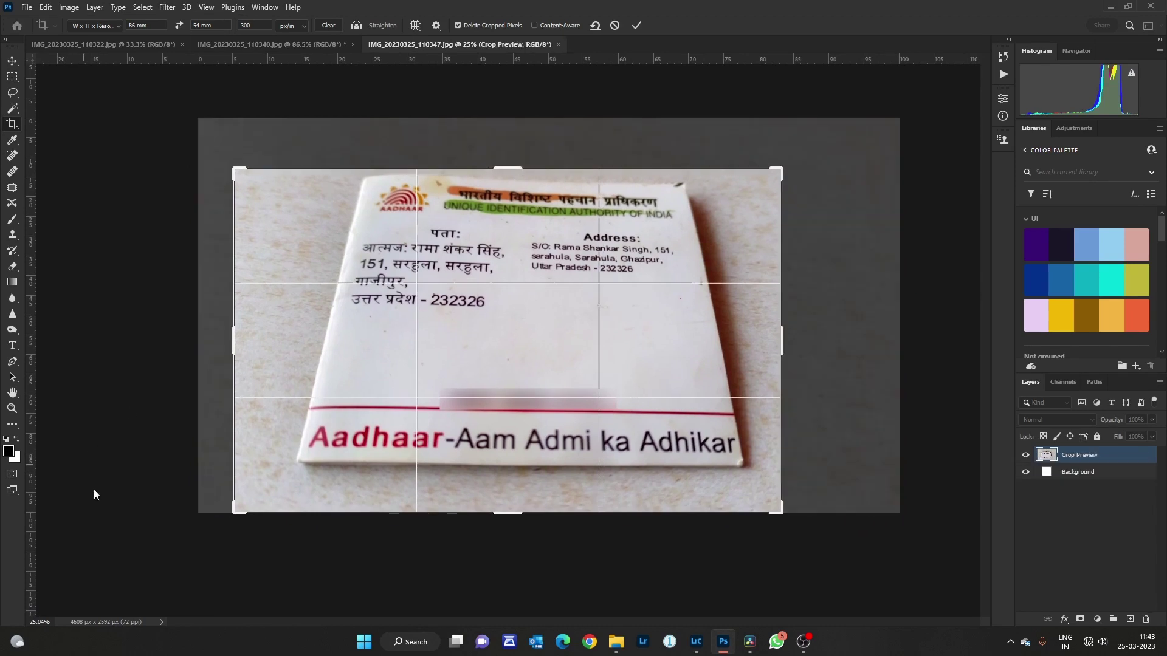
left_click_drag(240, 523, 262, 500)
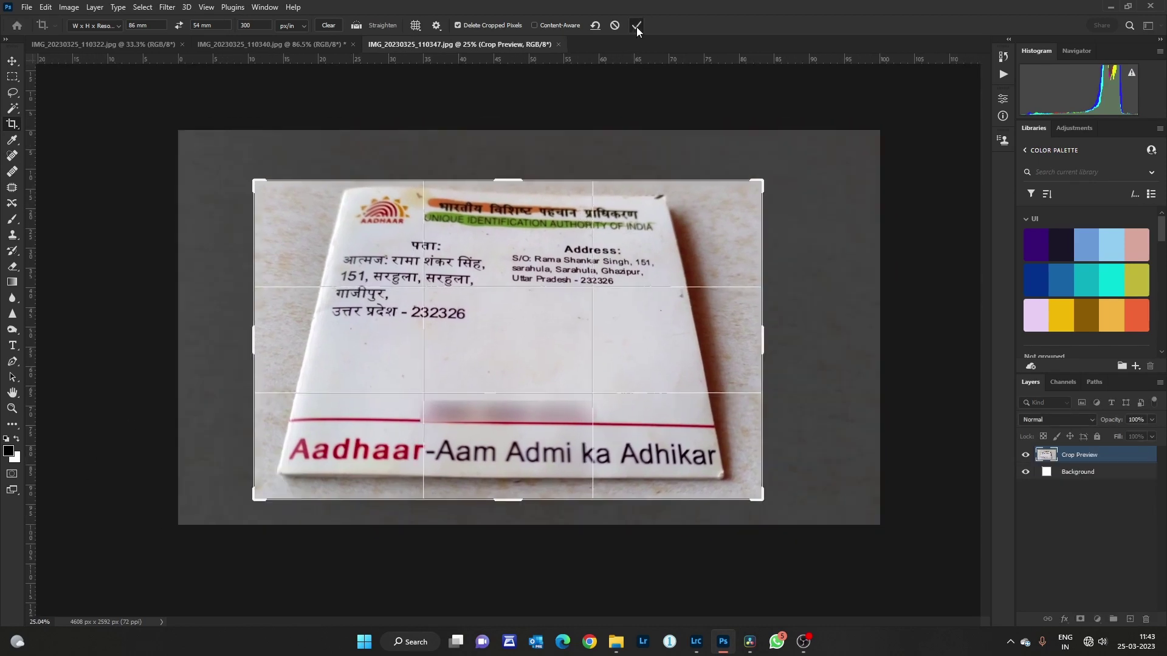
left_click(635, 26)
Fit the cropped card to the window, return to the front-side photo and pick the Move tool.
key("ctrl+0")
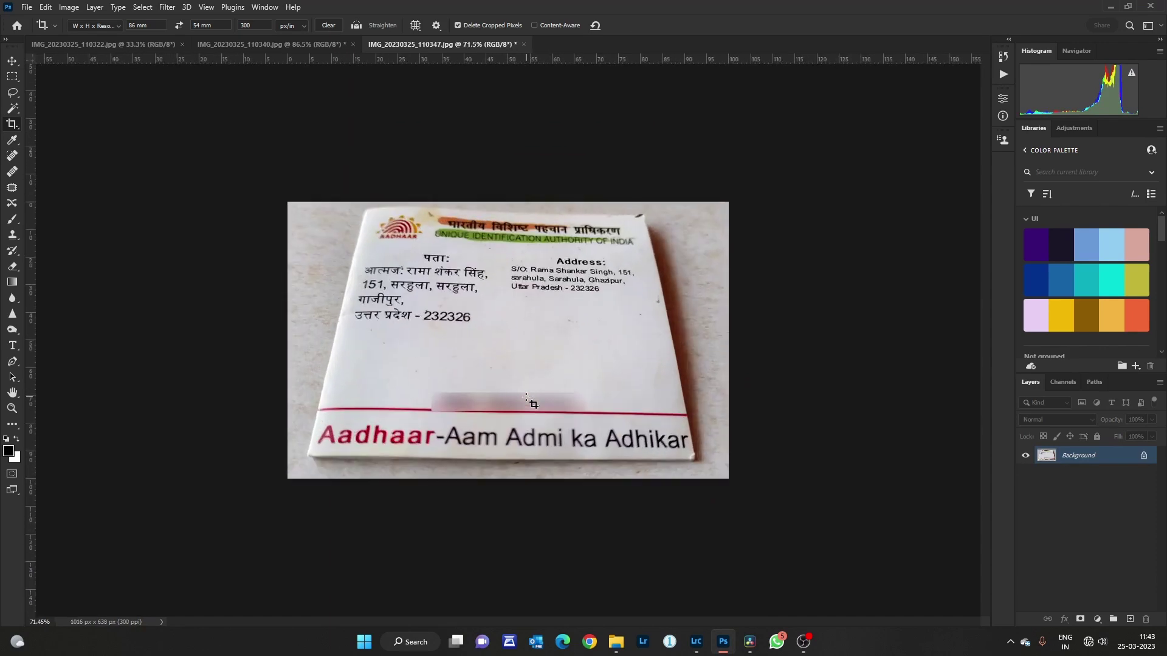
key("ctrl+shift+Tab")
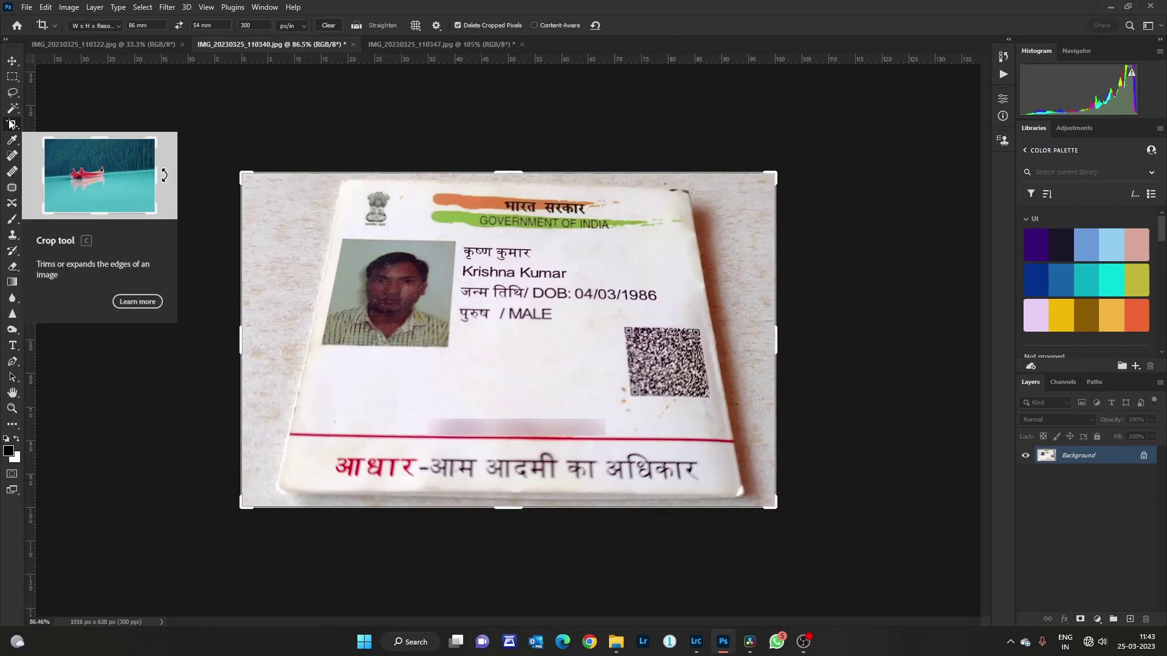
left_click(15, 62)
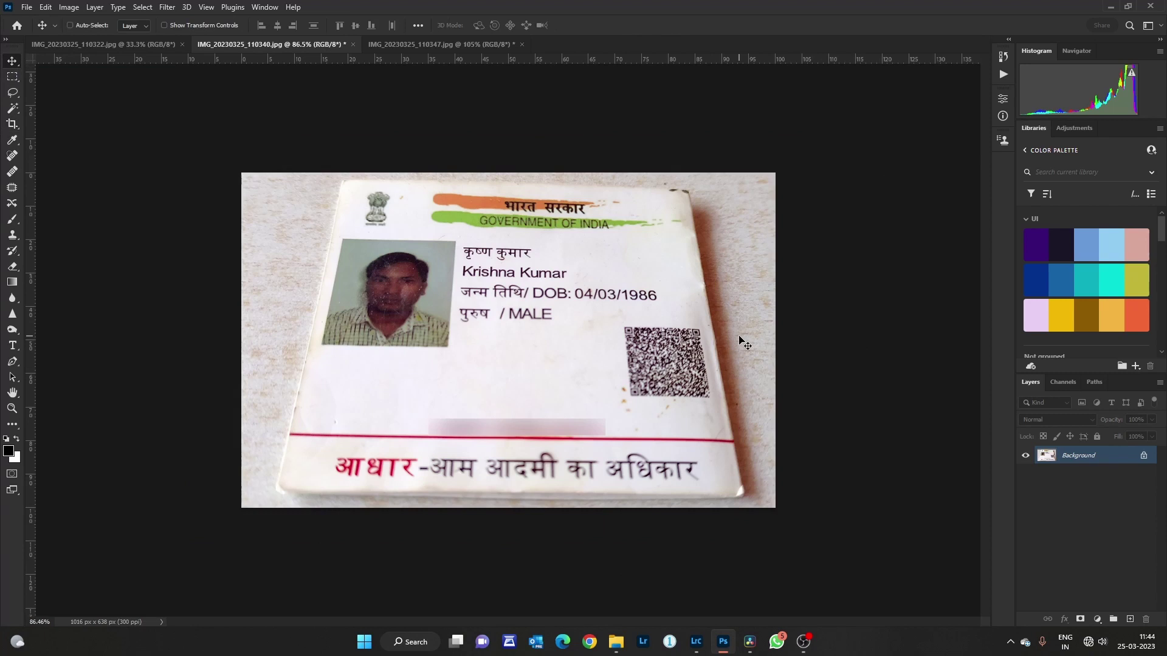
Free-transform the whole front card, dragging all four corners out to fill the 1016 × 638 px canvas.
key("ctrl+a")
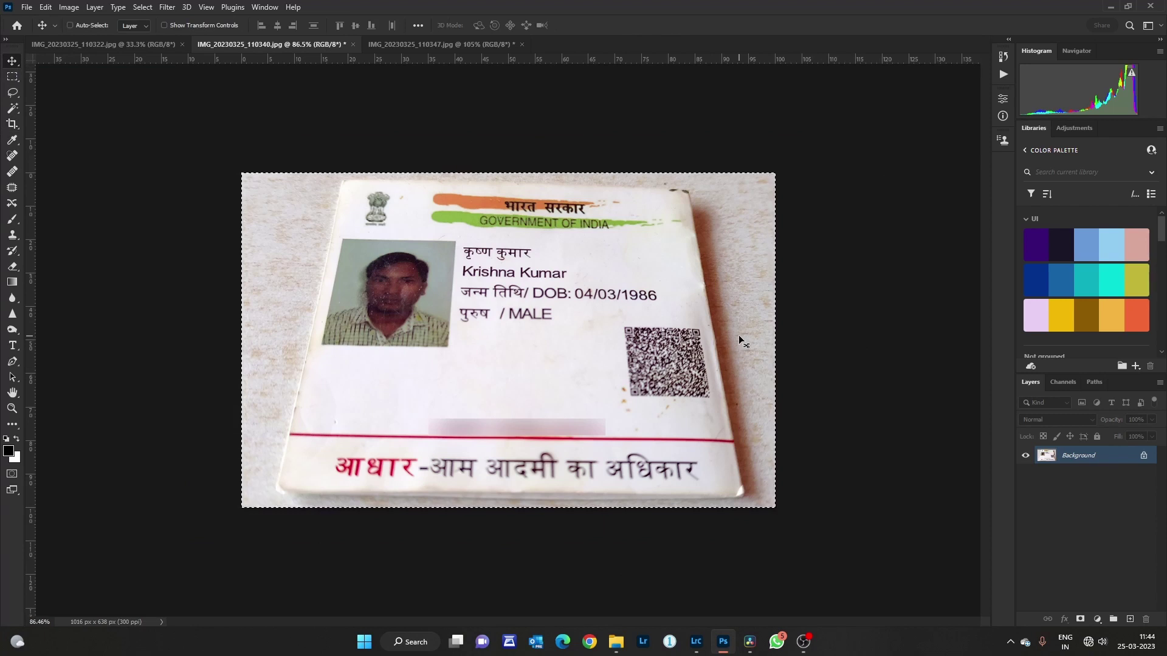
key("ctrl+t")
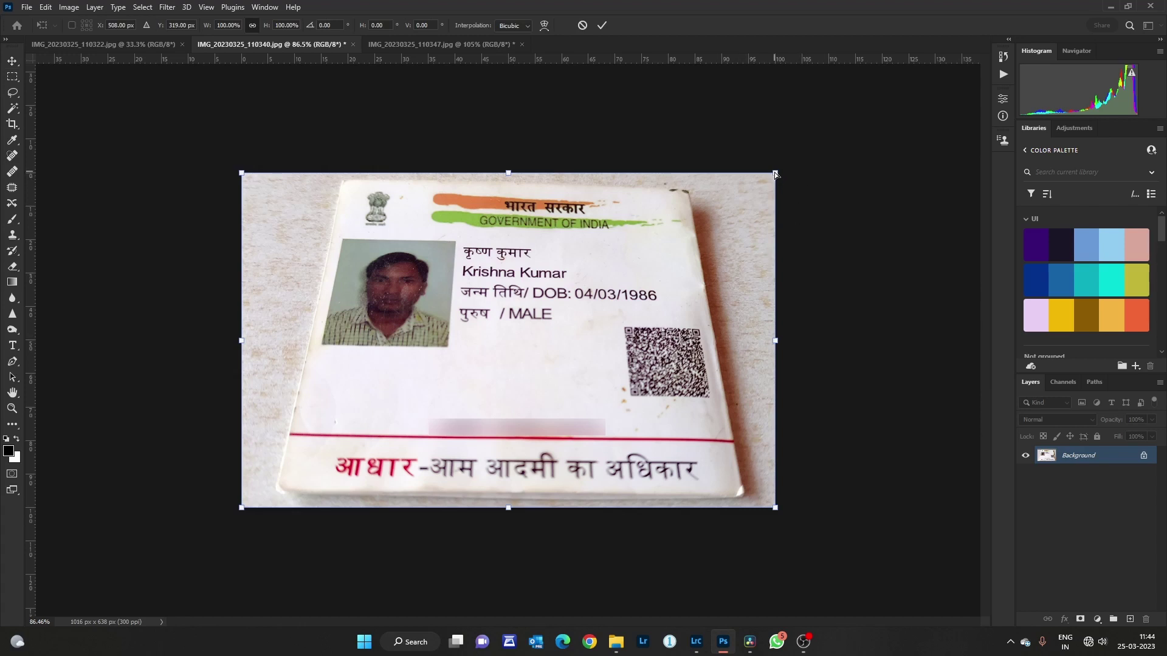
left_click_drag(775, 175, 905, 142)
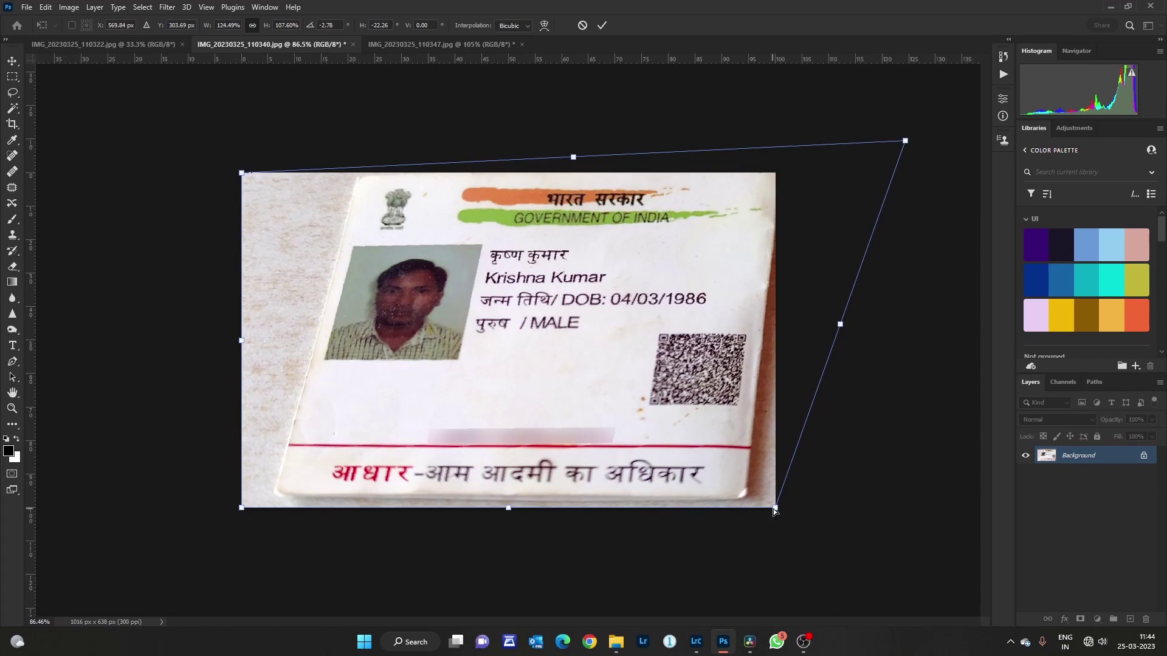
left_click_drag(776, 508, 816, 527)
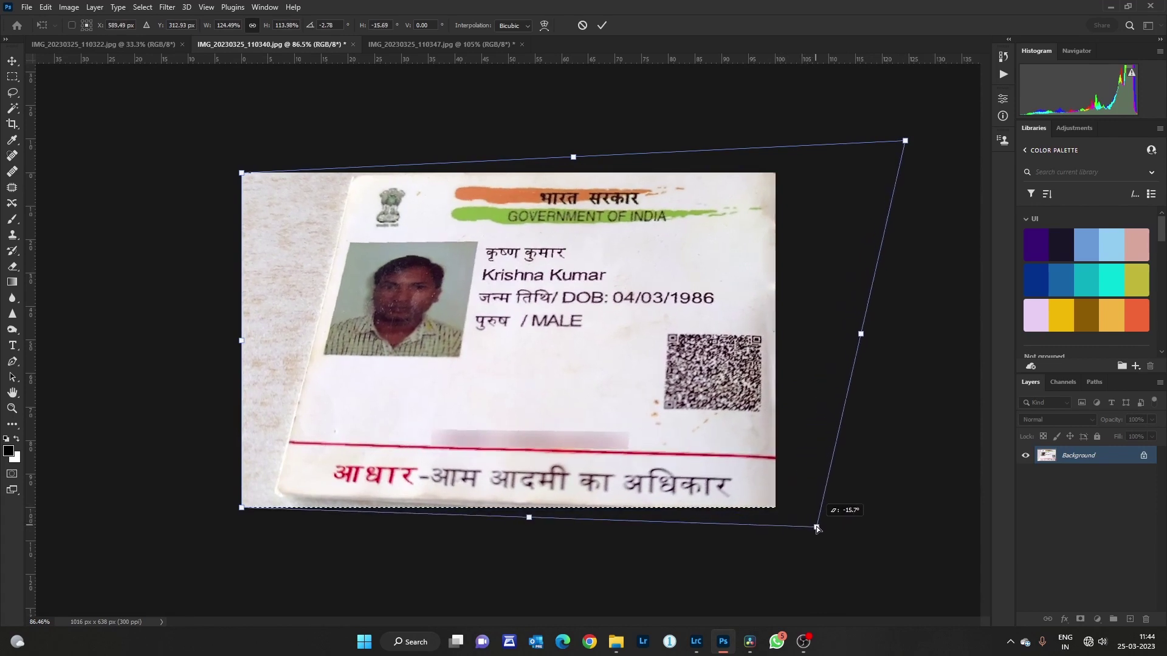
left_click_drag(242, 173, 98, 163)
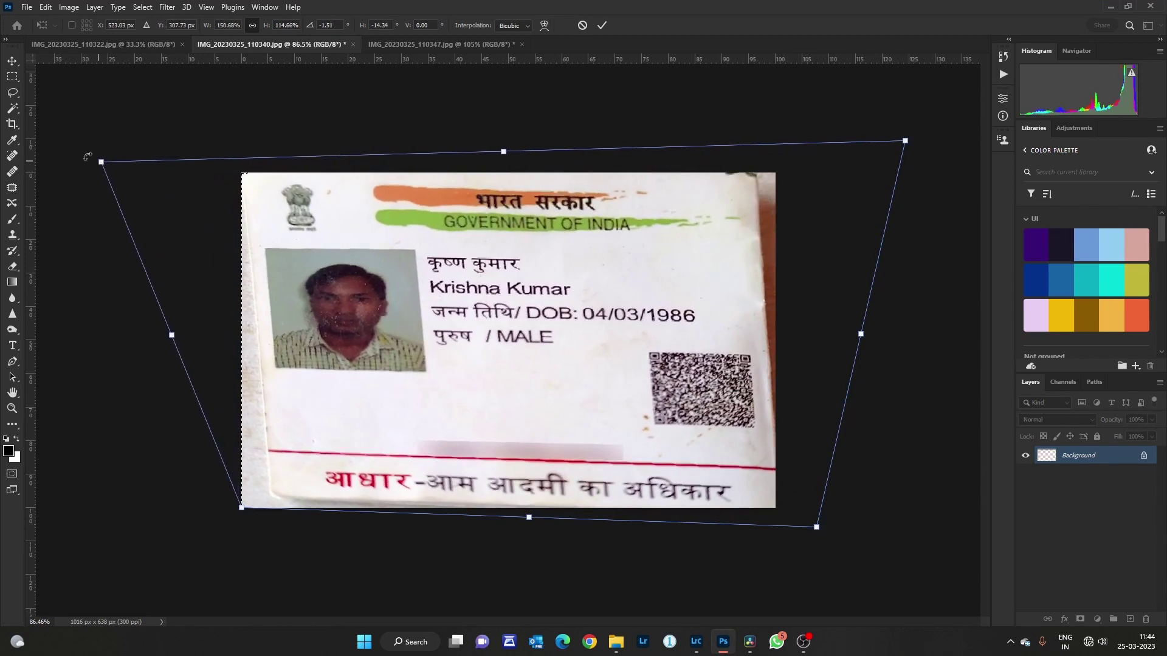
left_click_drag(908, 144, 941, 144)
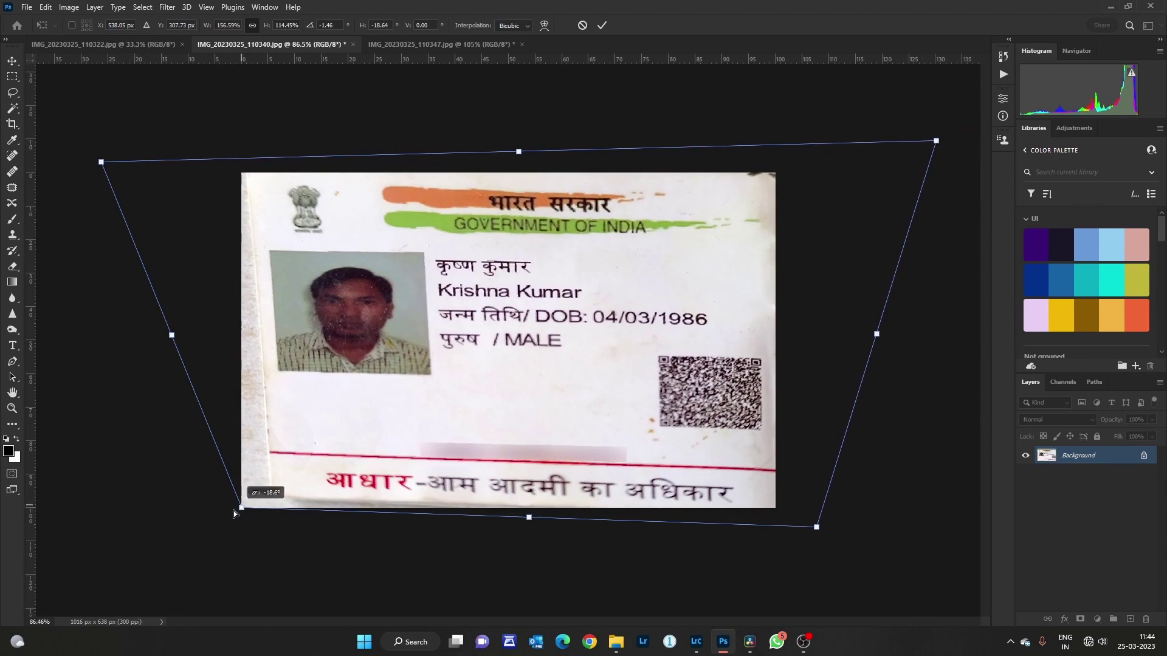
left_click_drag(244, 517, 205, 529)
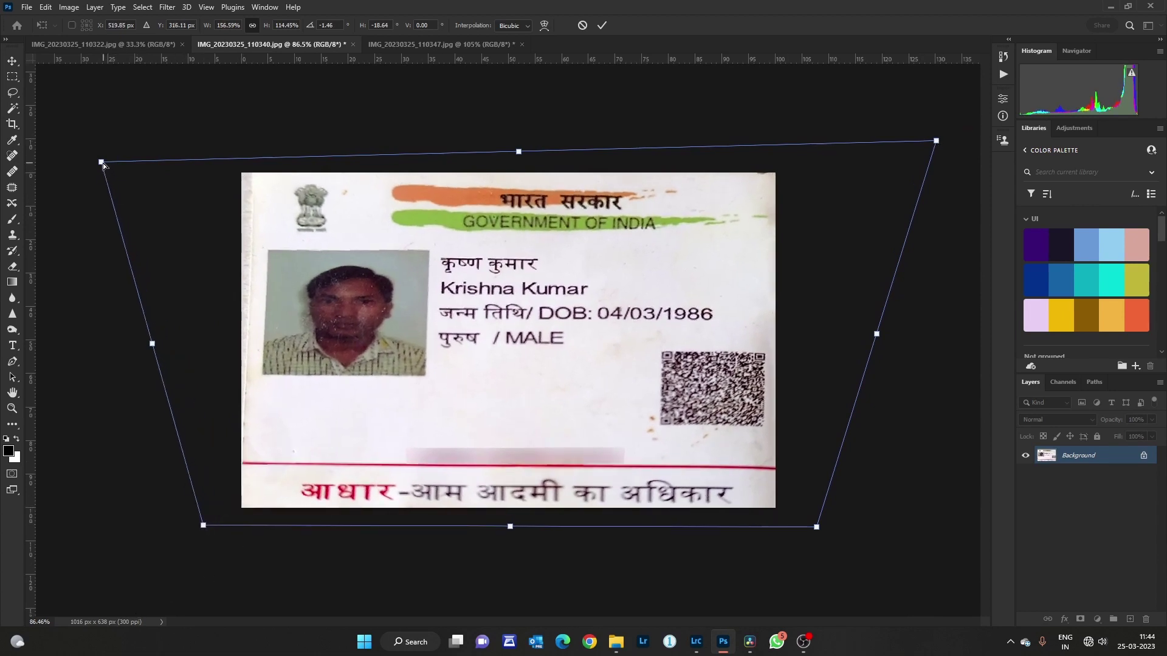
left_click_drag(102, 163, 82, 158)
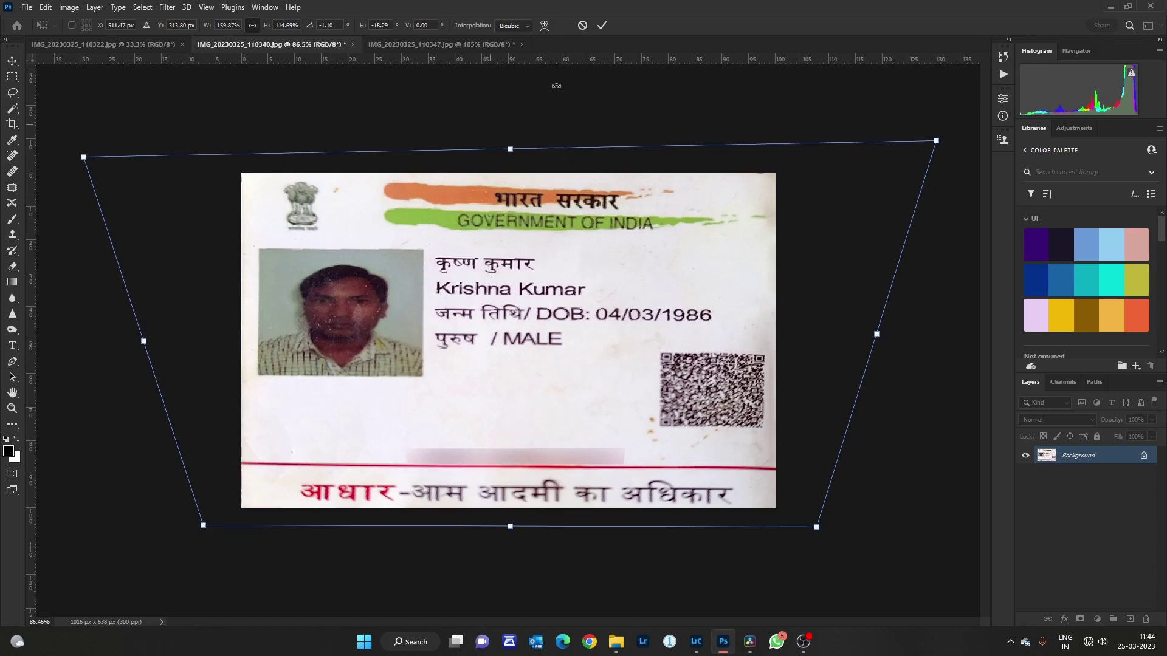
left_click(601, 26)
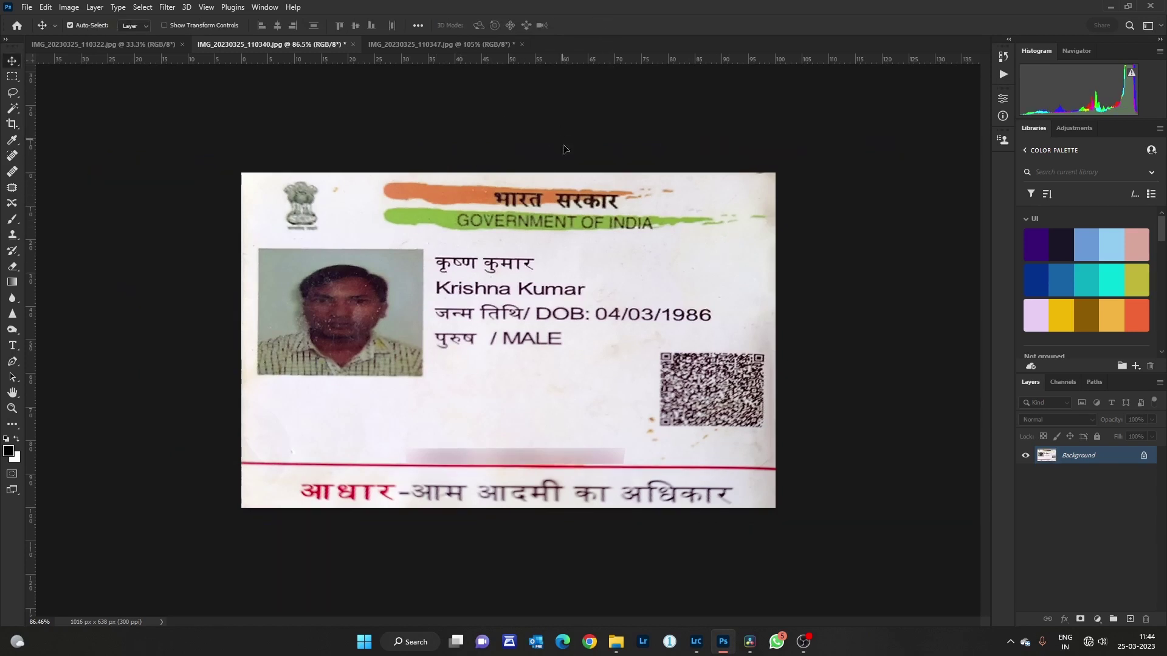
On IMG_20230325_110347, free-transform the whole image, pulling all four card corners outward.
left_click(421, 44)
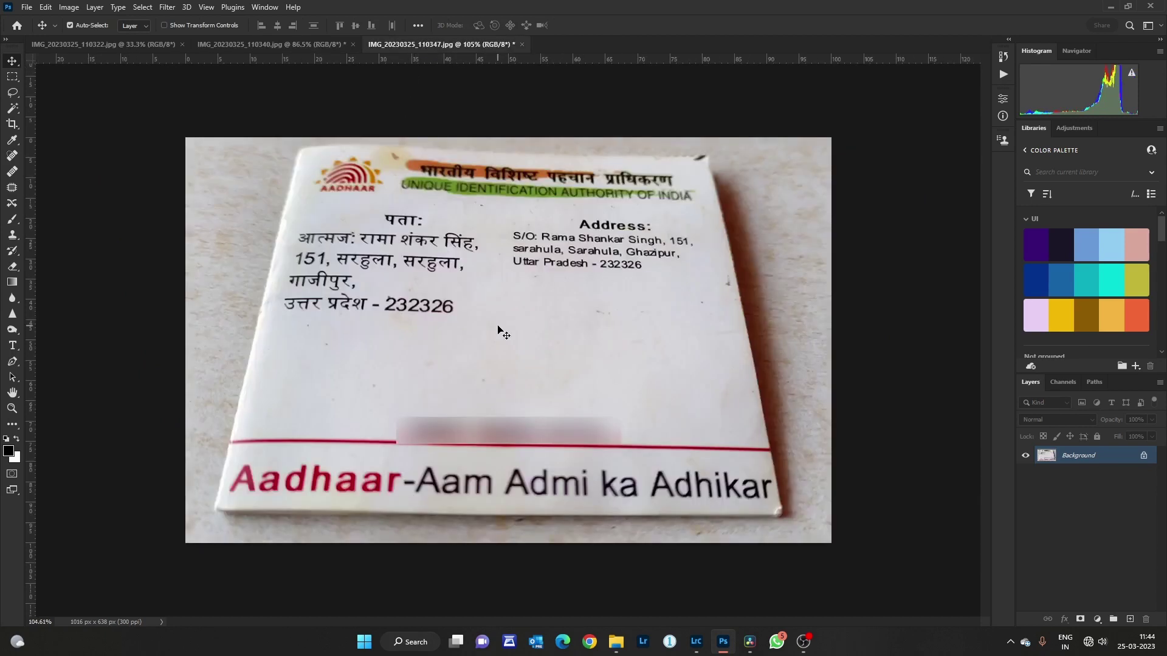
key("ctrl+a")
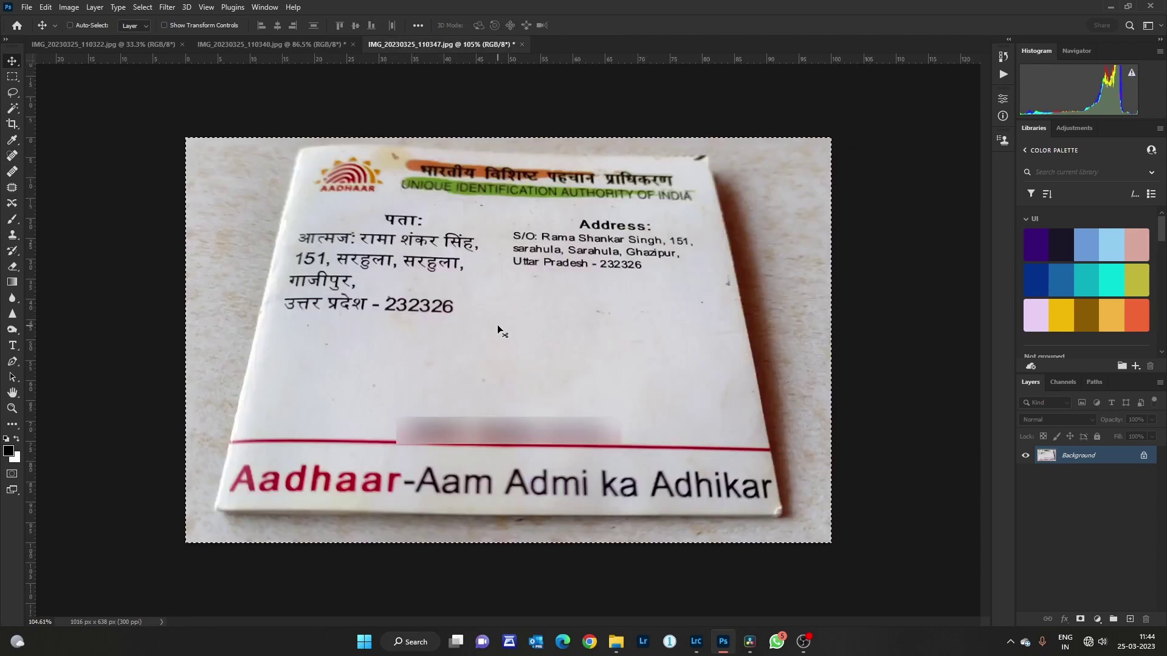
key("ctrl+t")
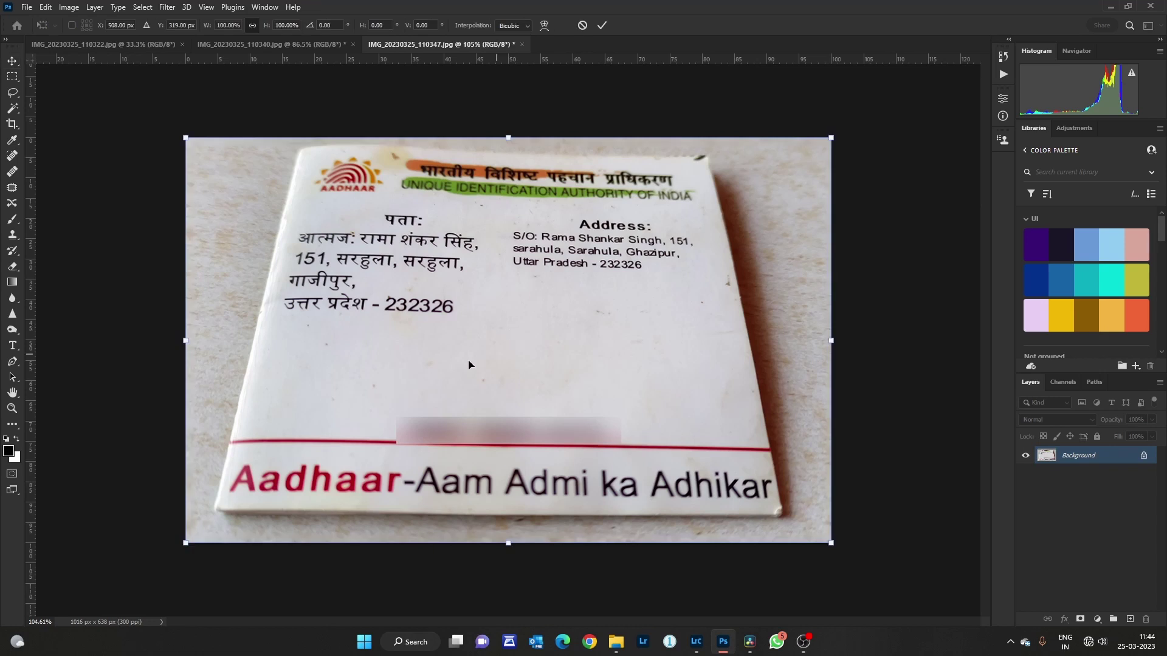
scroll(713, 273, "down", 2)
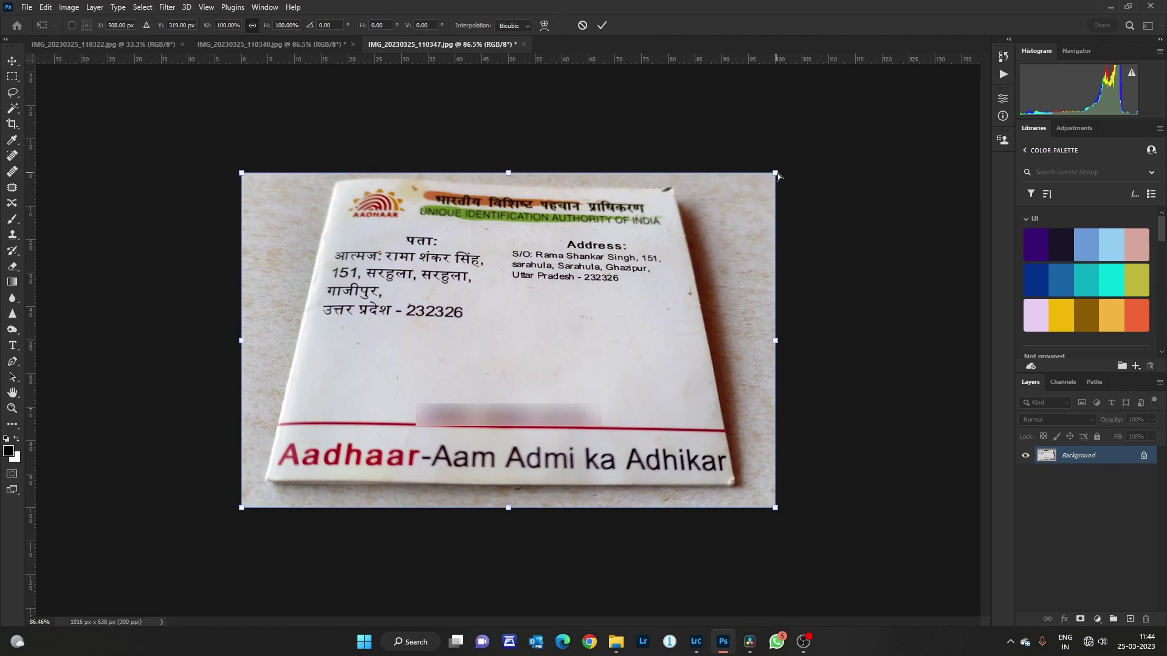
left_click_drag(774, 173, 928, 140)
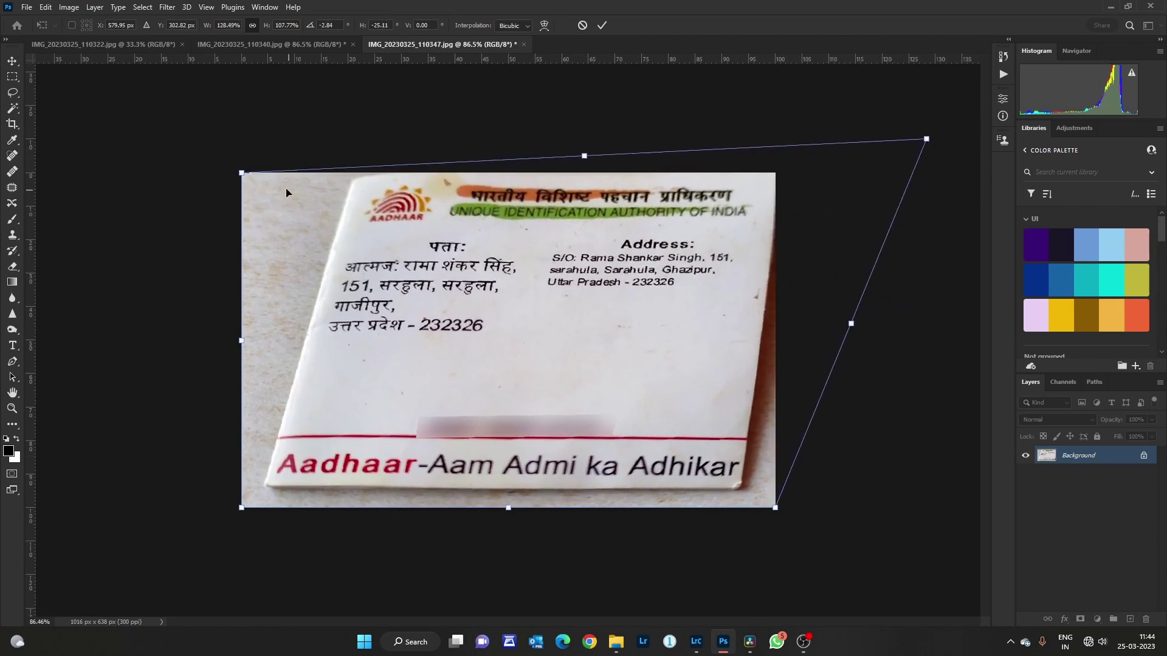
mouse_move(241, 174)
left_mouse_down()
mouse_move(246, 155)
mouse_move(95, 160)
left_mouse_up()
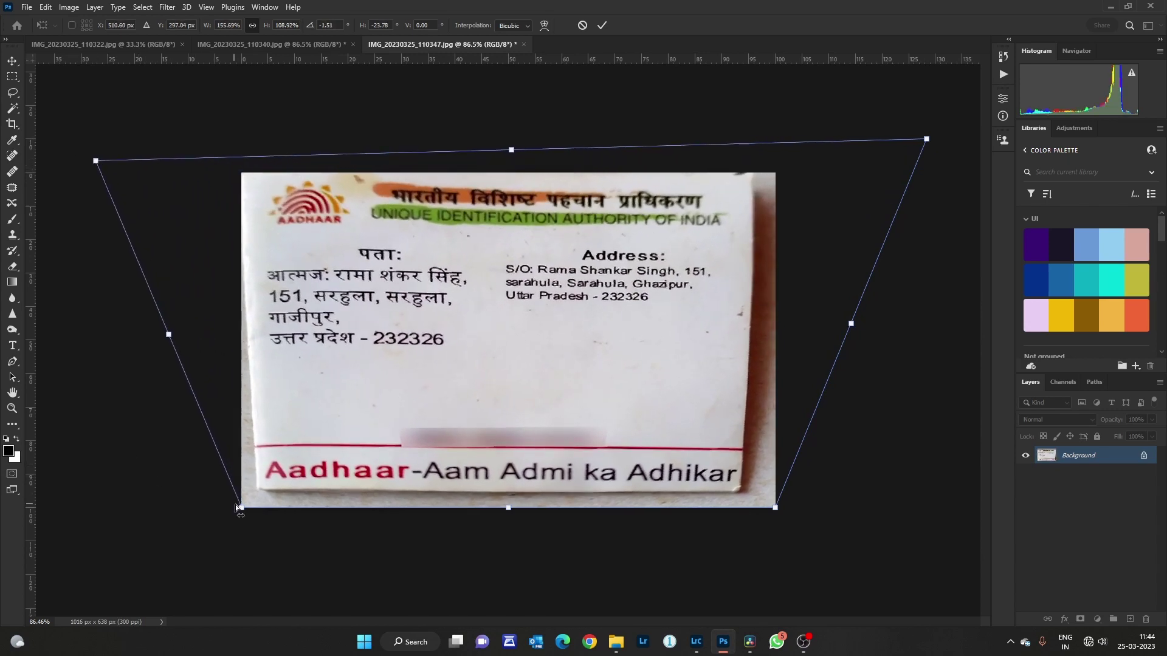
left_click_drag(240, 508, 223, 526)
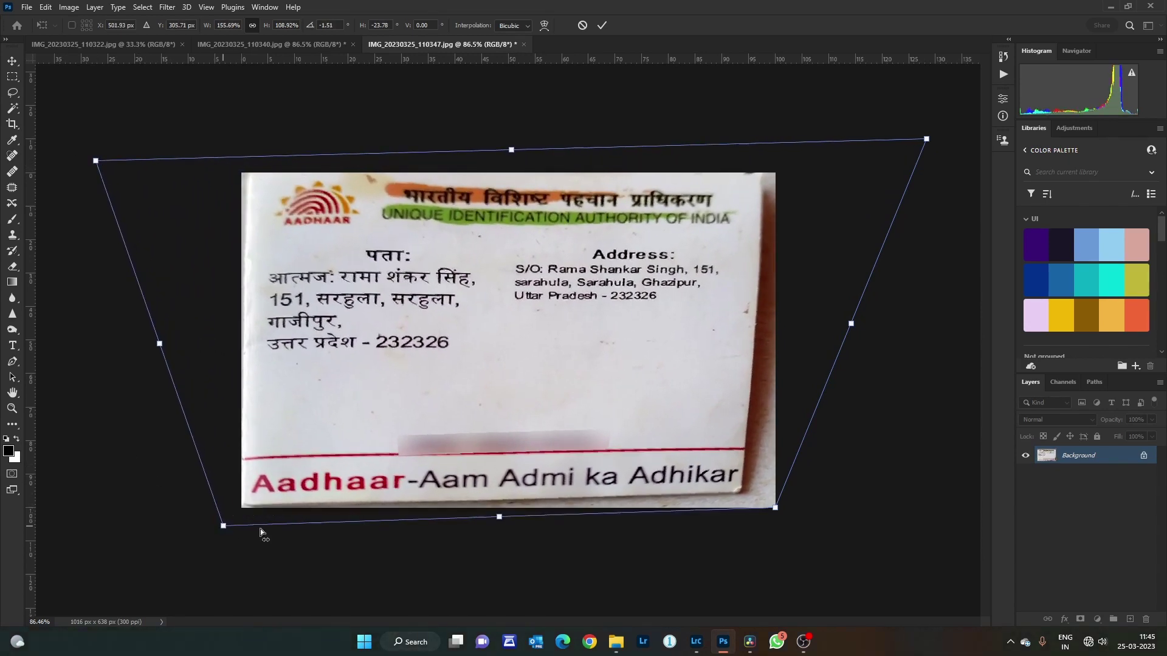
left_click_drag(775, 508, 821, 534)
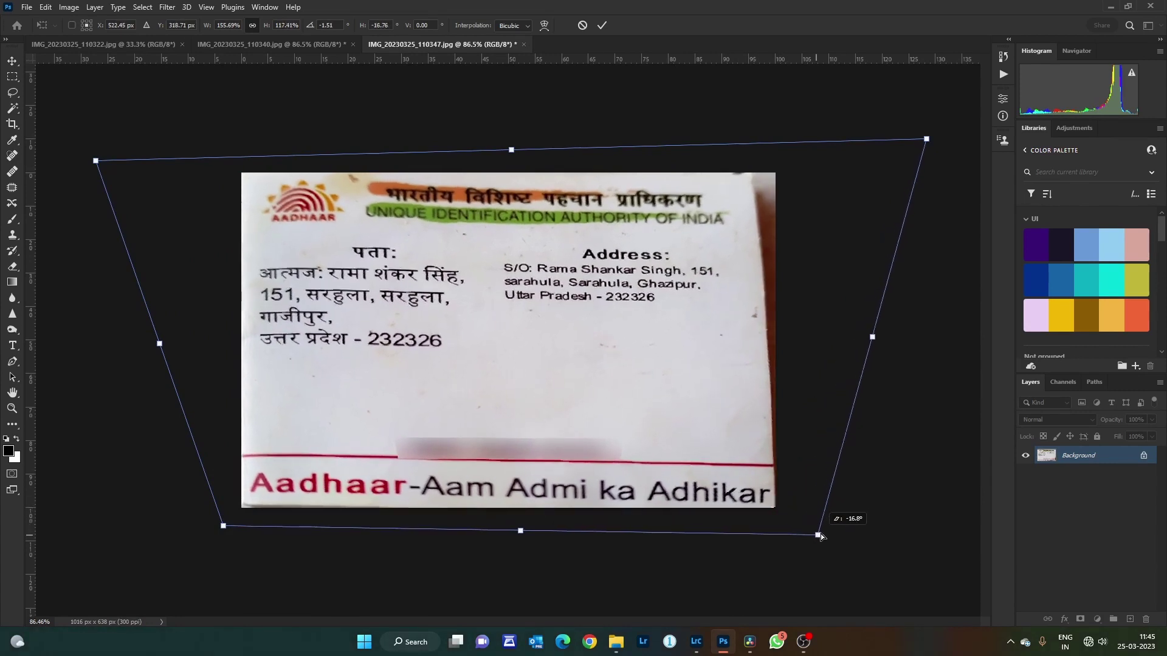
Fine-tune the address-side corners to fill the canvas and apply the transform.
left_click_drag(926, 140, 962, 127)
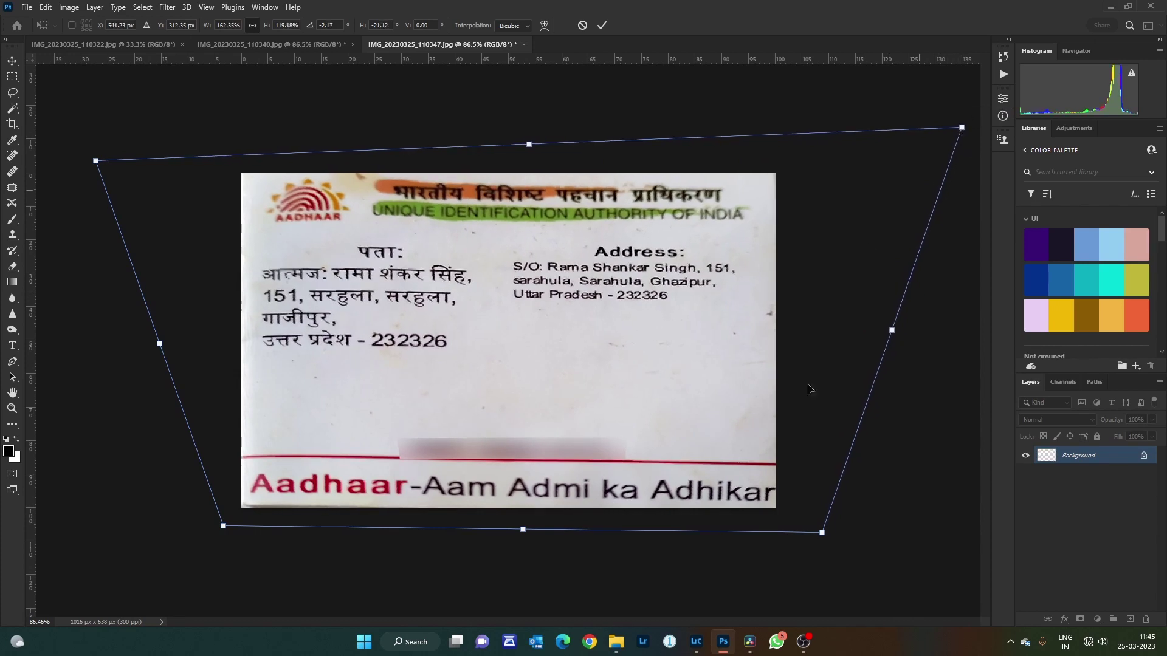
left_click_drag(820, 535, 817, 534)
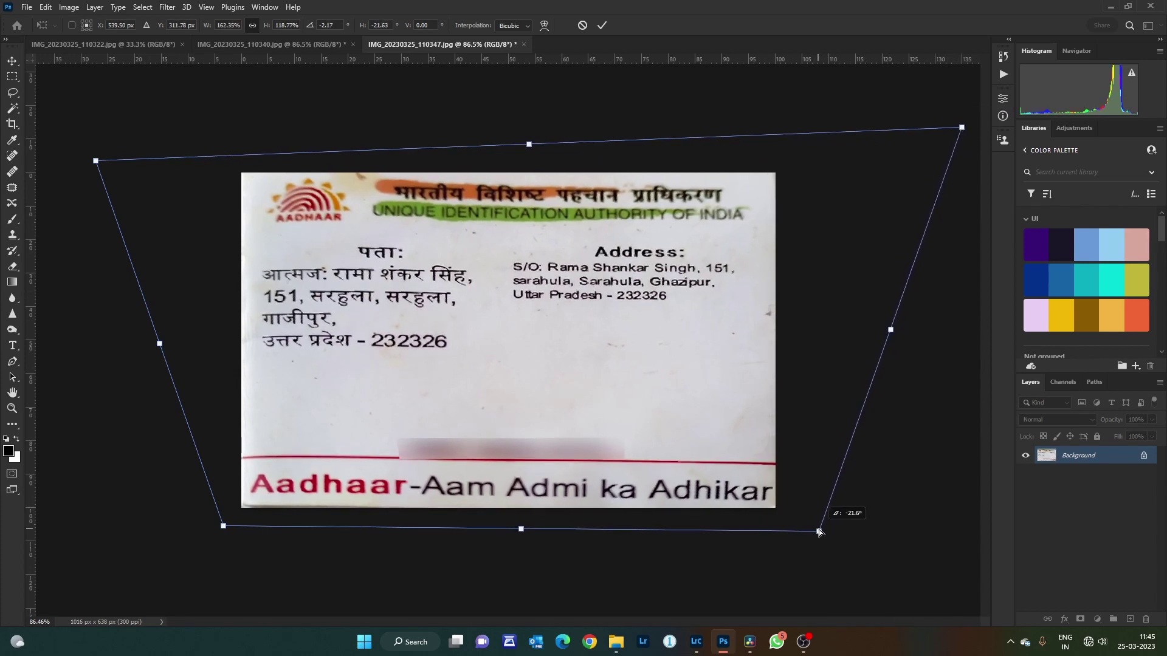
left_click_drag(93, 162, 88, 160)
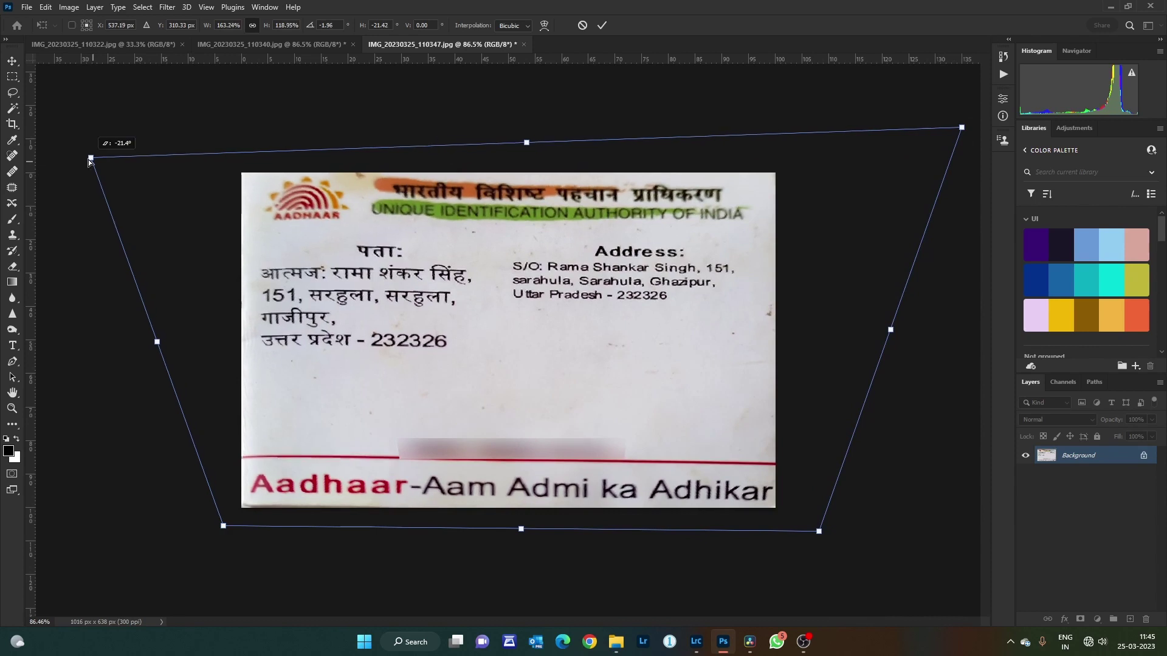
left_click_drag(223, 526, 221, 532)
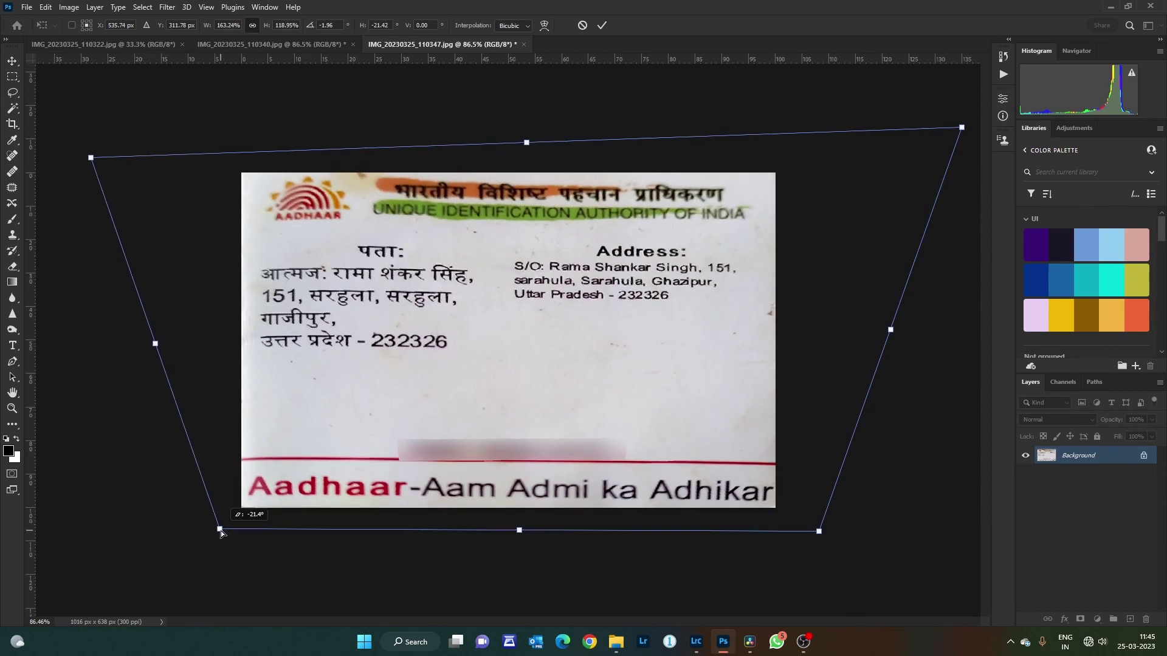
left_click(602, 25)
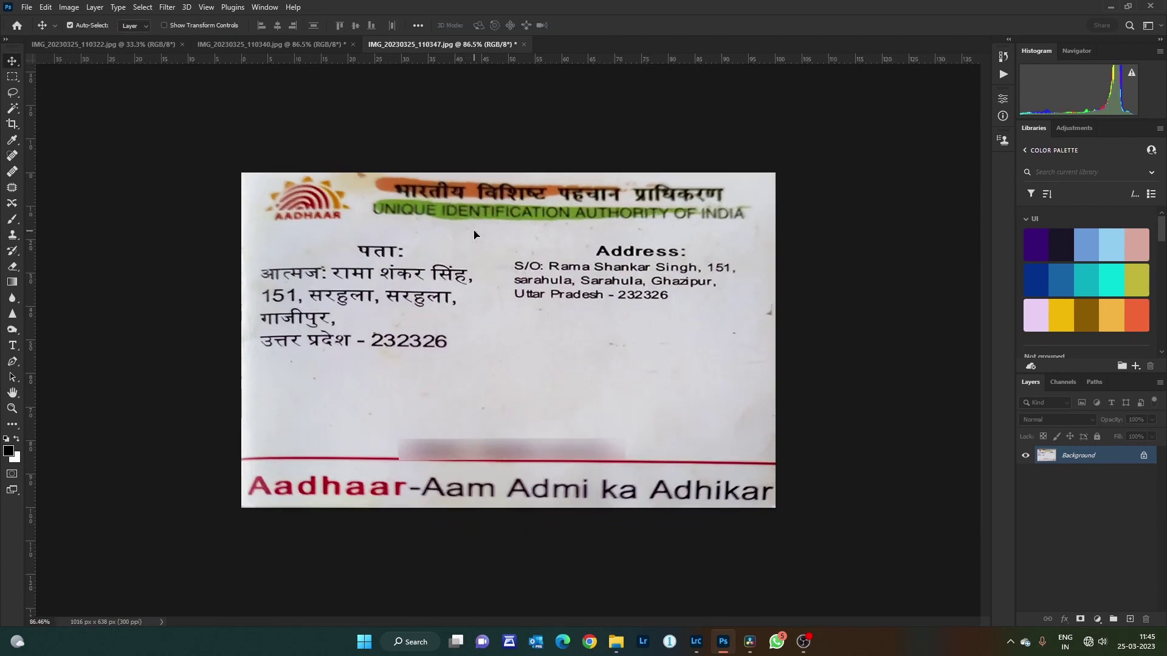
Crop certificate IMG_20230325_110322 to 12 in × 8 in at 300 px/in.
left_click(78, 45)
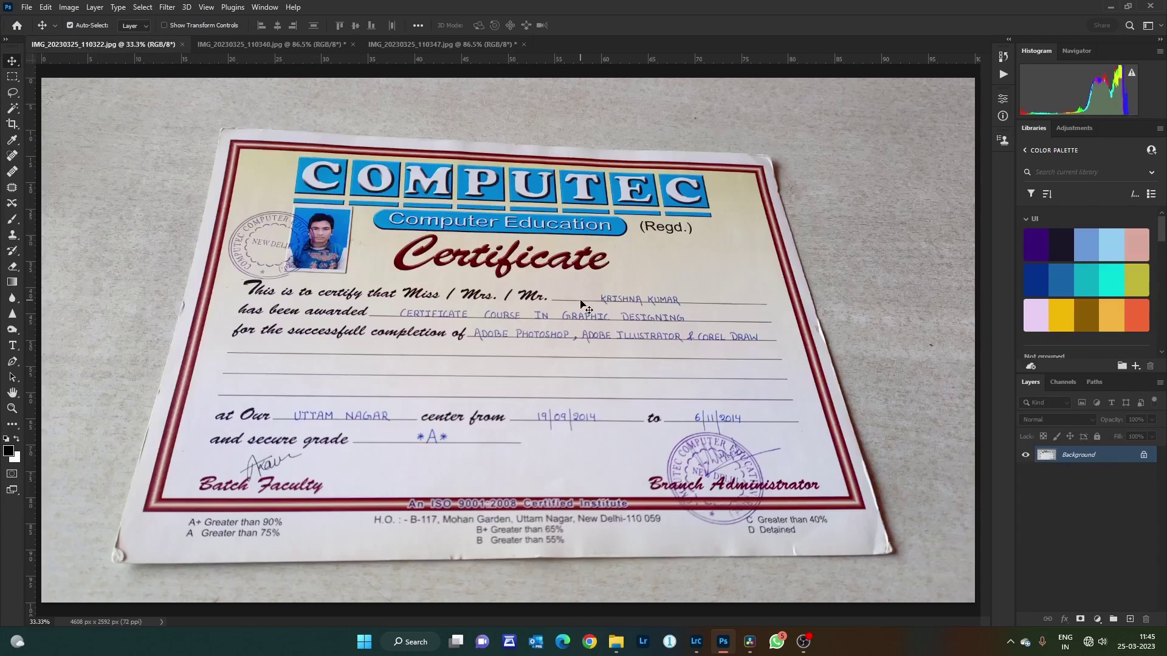
scroll(580, 304, "down", 1)
scroll(580, 304, "down", 1)
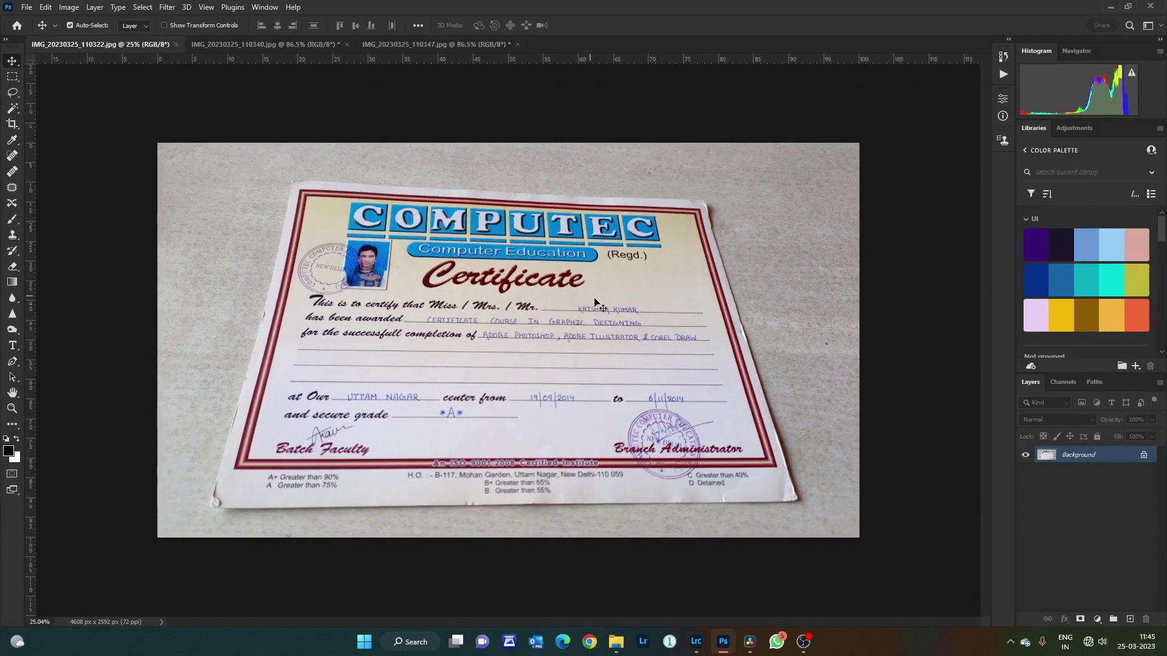
left_click(12, 126)
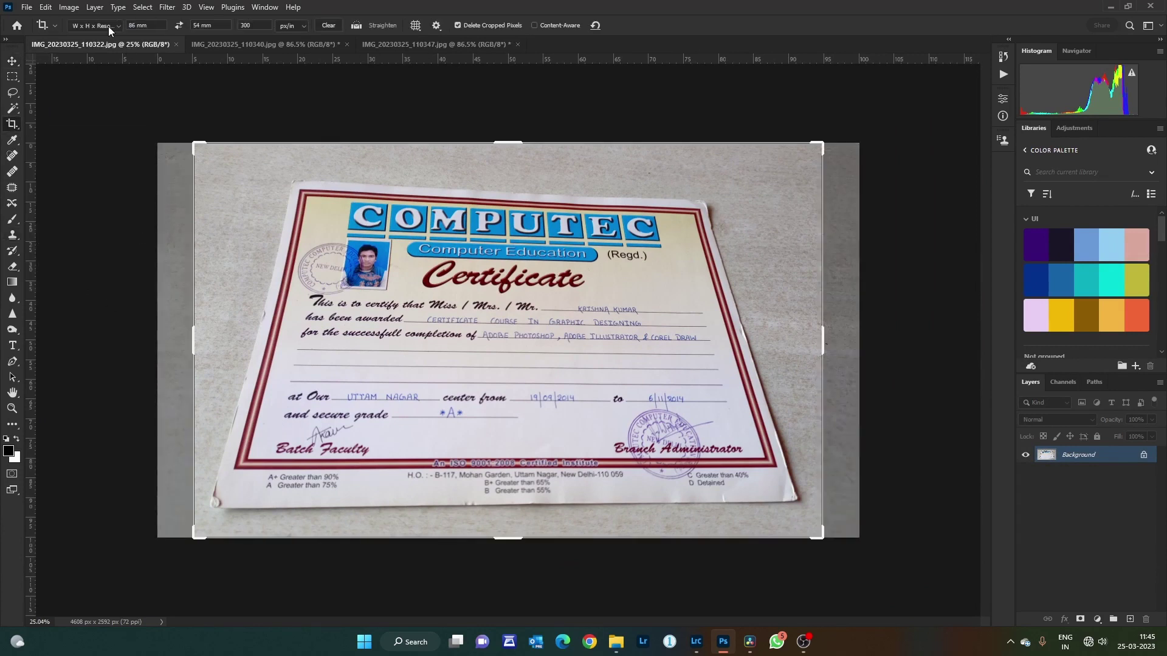
left_click(141, 25)
type("12")
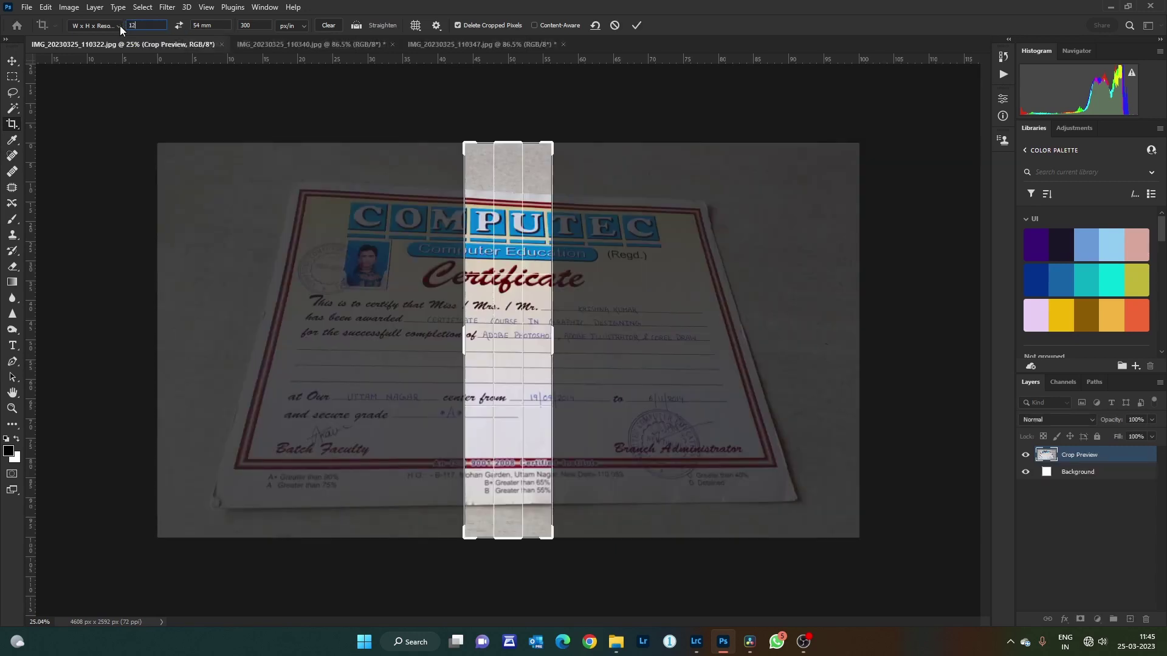
type(" in")
key("Tab")
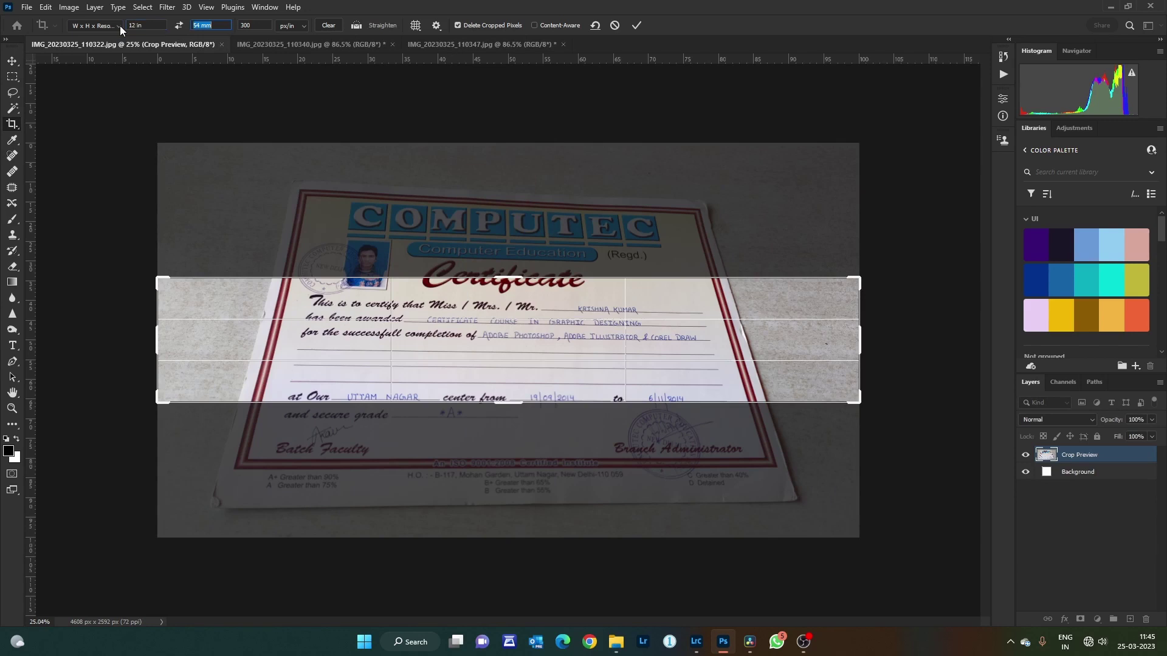
type("8")
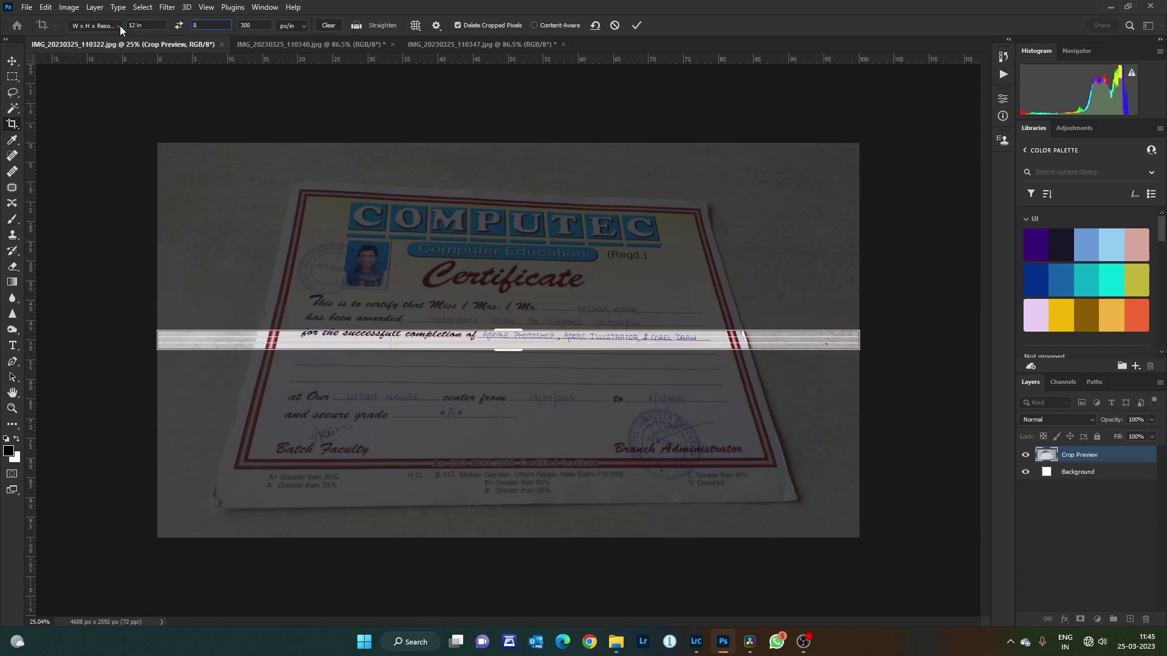
type("in")
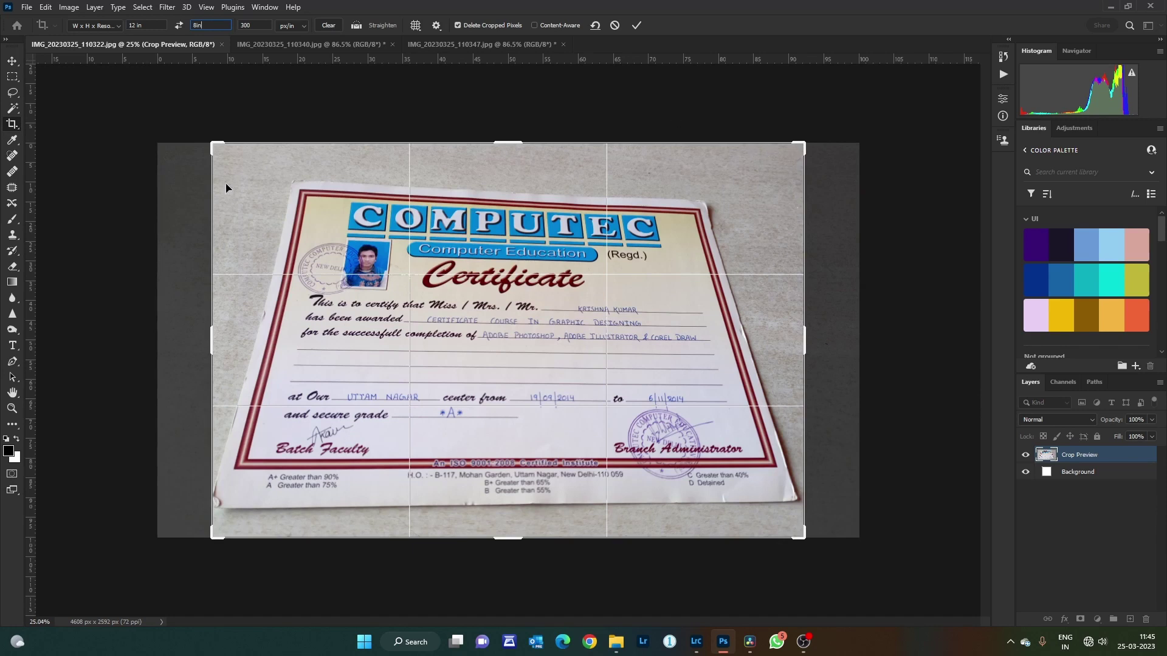
left_click(637, 26)
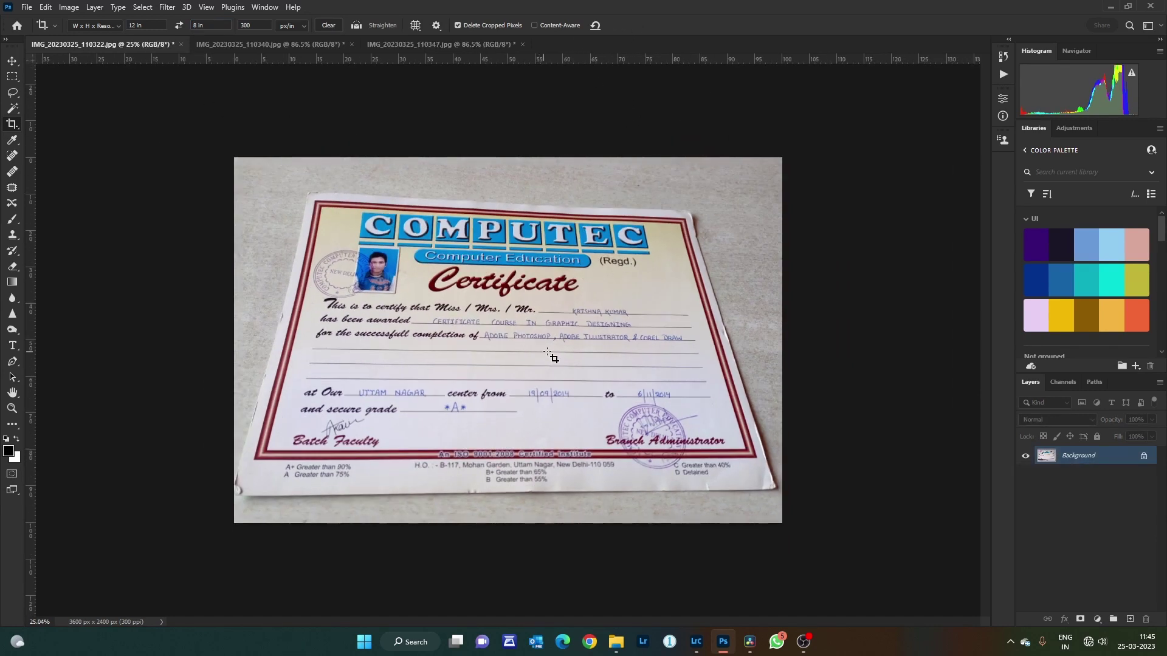
Free-transform the certificate, pulling its top-right and bottom-right corners outward.
key("ctrl")
key("ctrl+t")
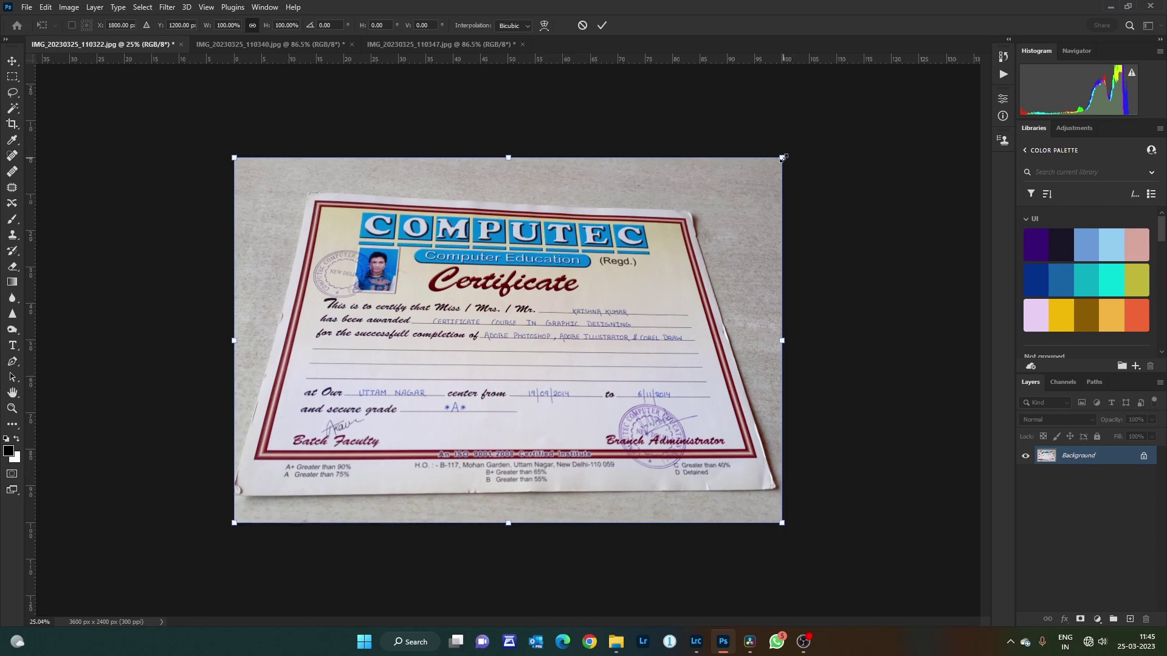
left_click_drag(784, 163, 954, 63)
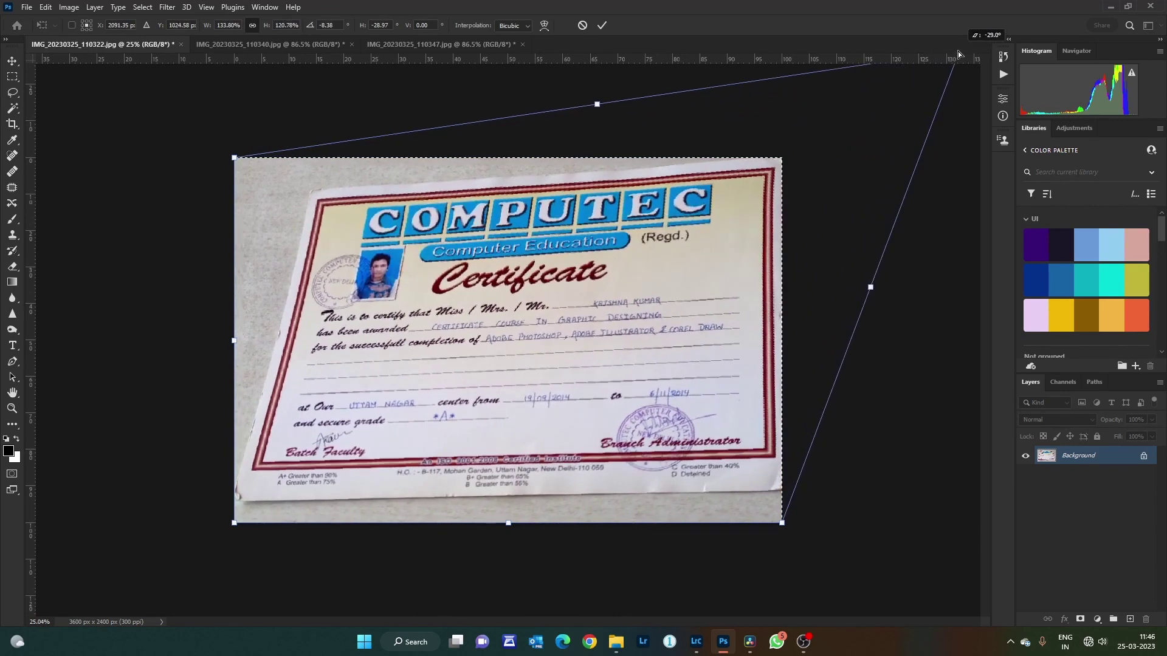
left_click_drag(783, 524, 787, 564)
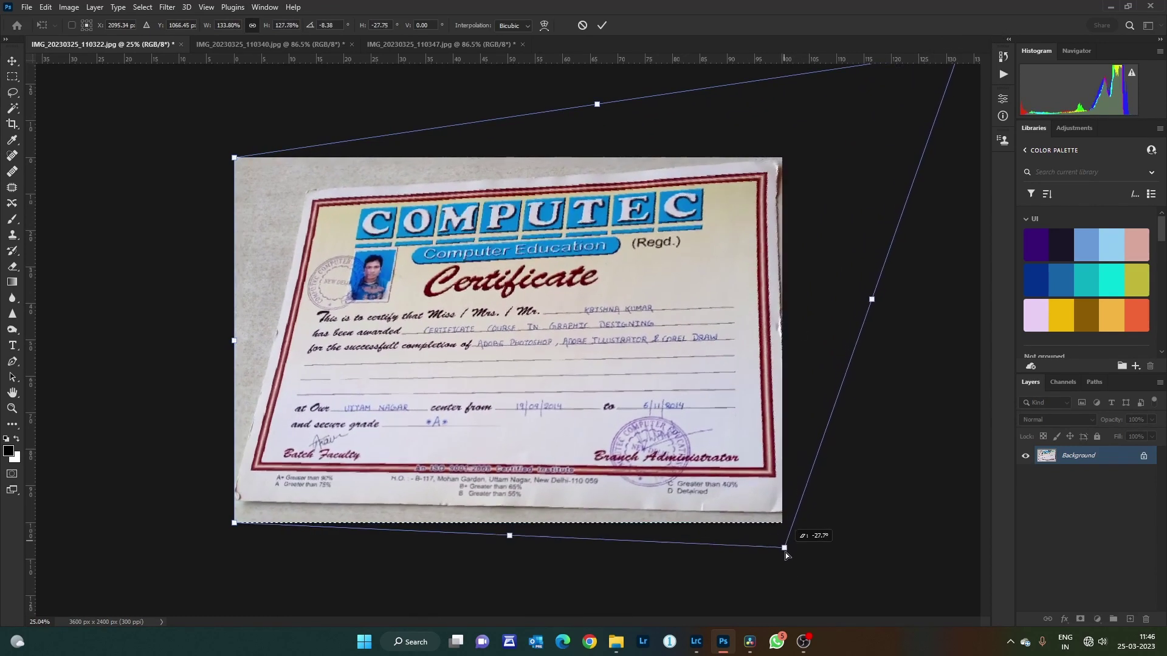
key("ctrl+minus")
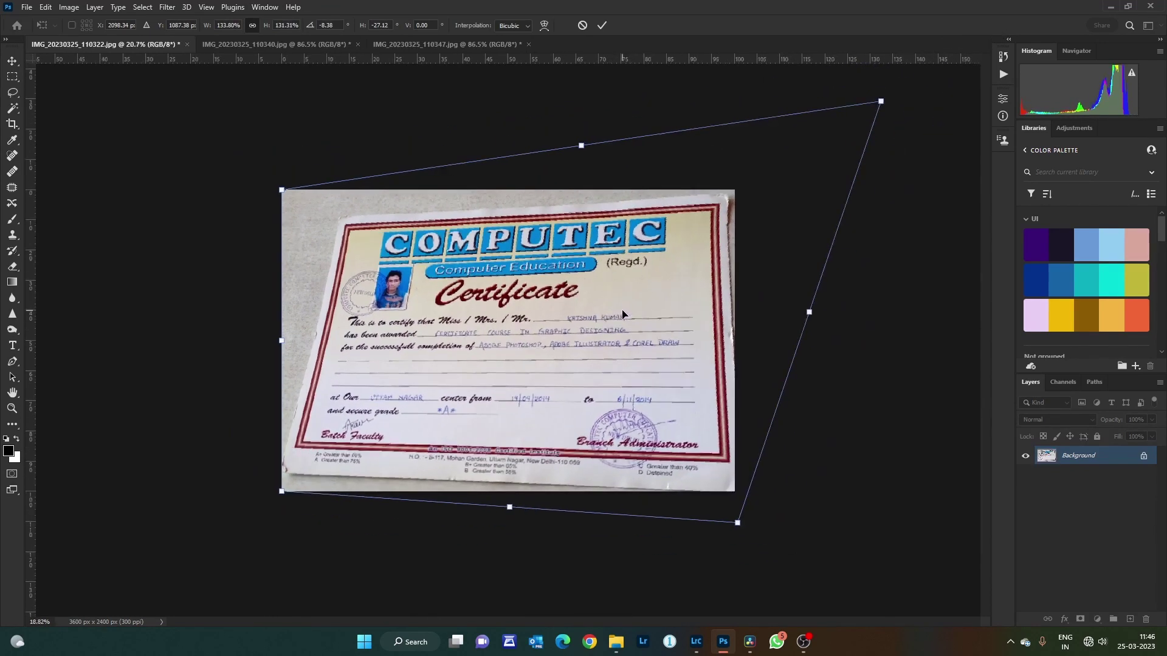
left_click_drag(846, 124, 873, 109)
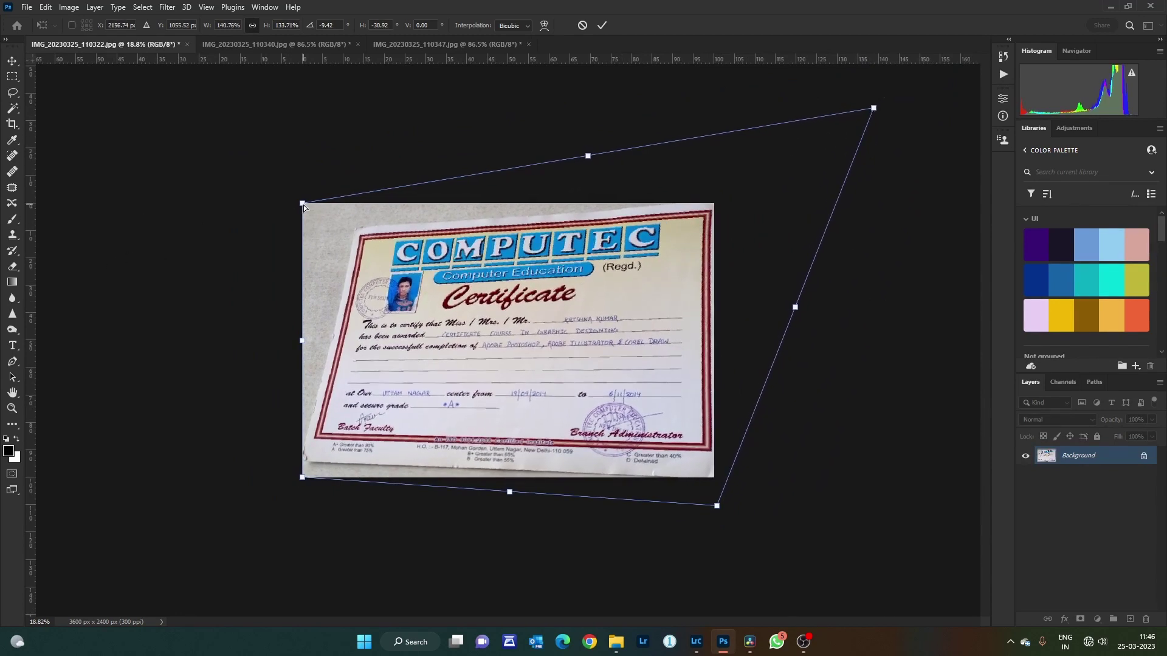
Pull out the left-side corners, apply the perspective fix, and select the Move tool.
left_click_drag(303, 204, 222, 160)
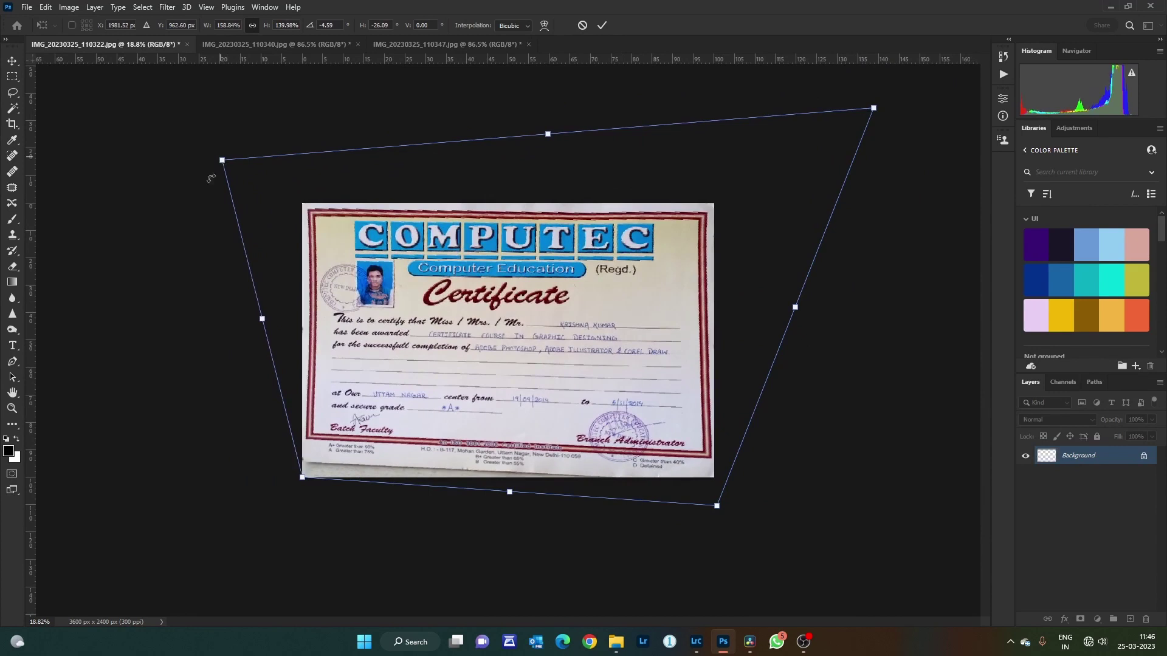
left_click_drag(302, 478, 298, 494)
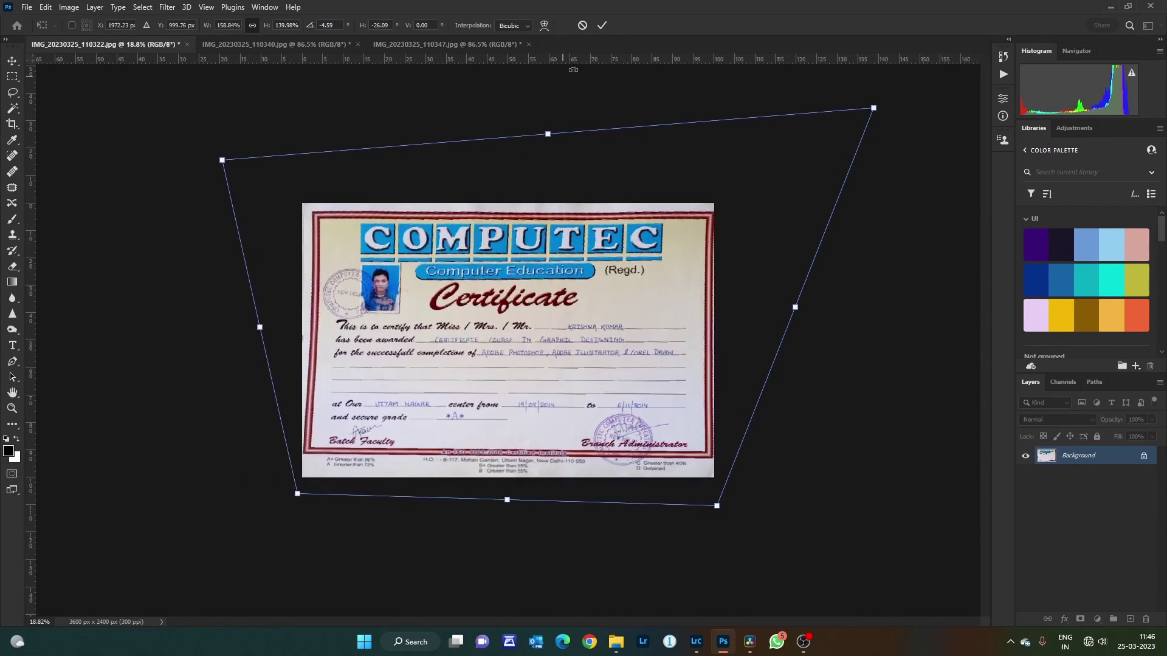
left_click(603, 26)
key("c")
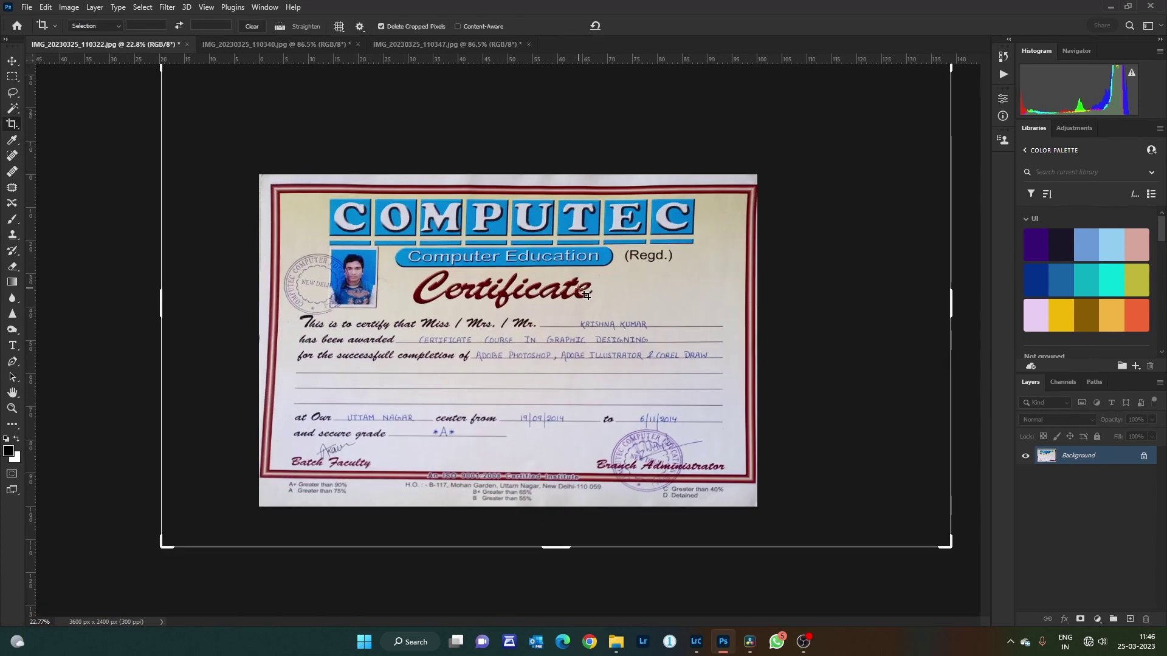
left_click(12, 61)
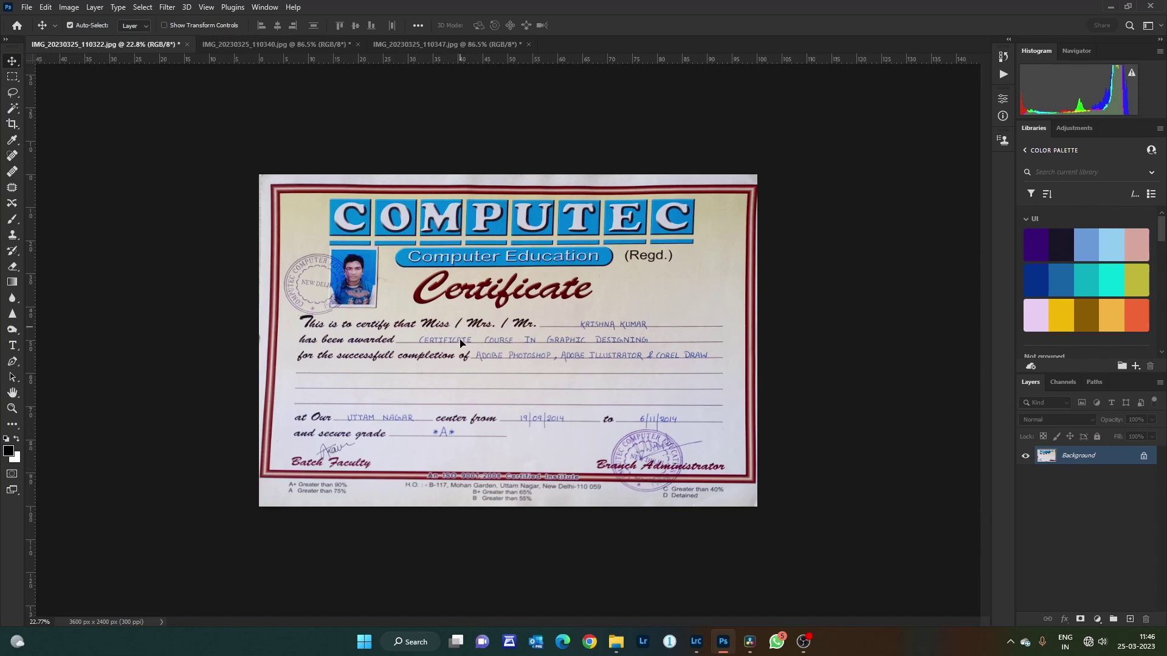
Select and copy the entire Aadhaar front card image.
left_click(247, 46)
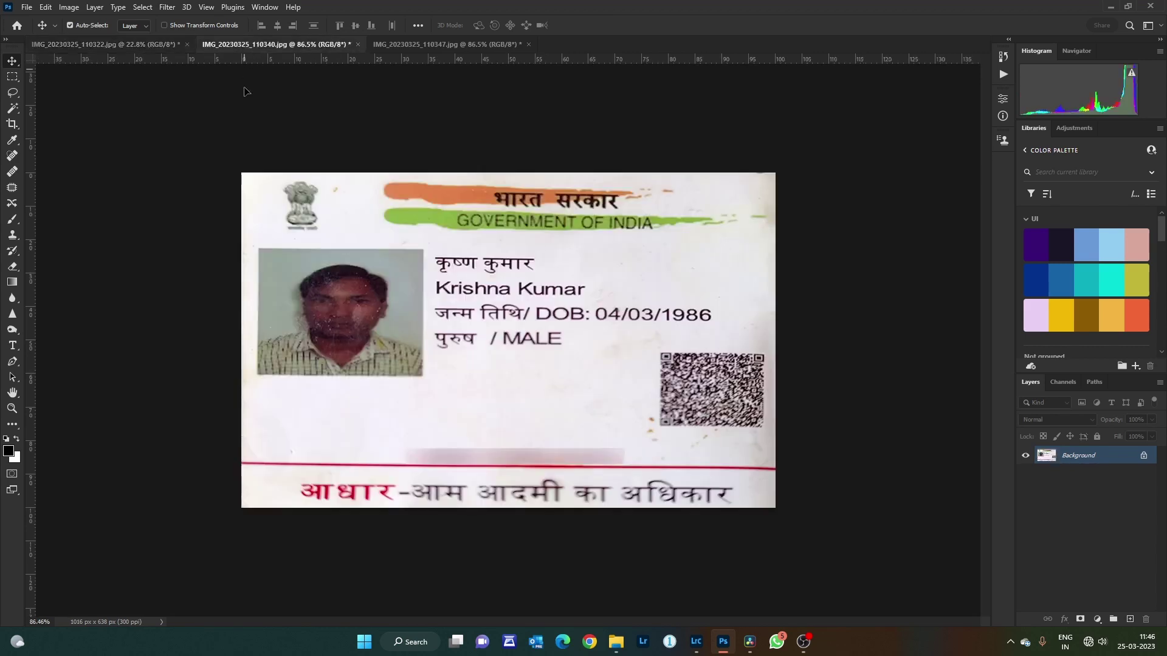
key("ctrl+a")
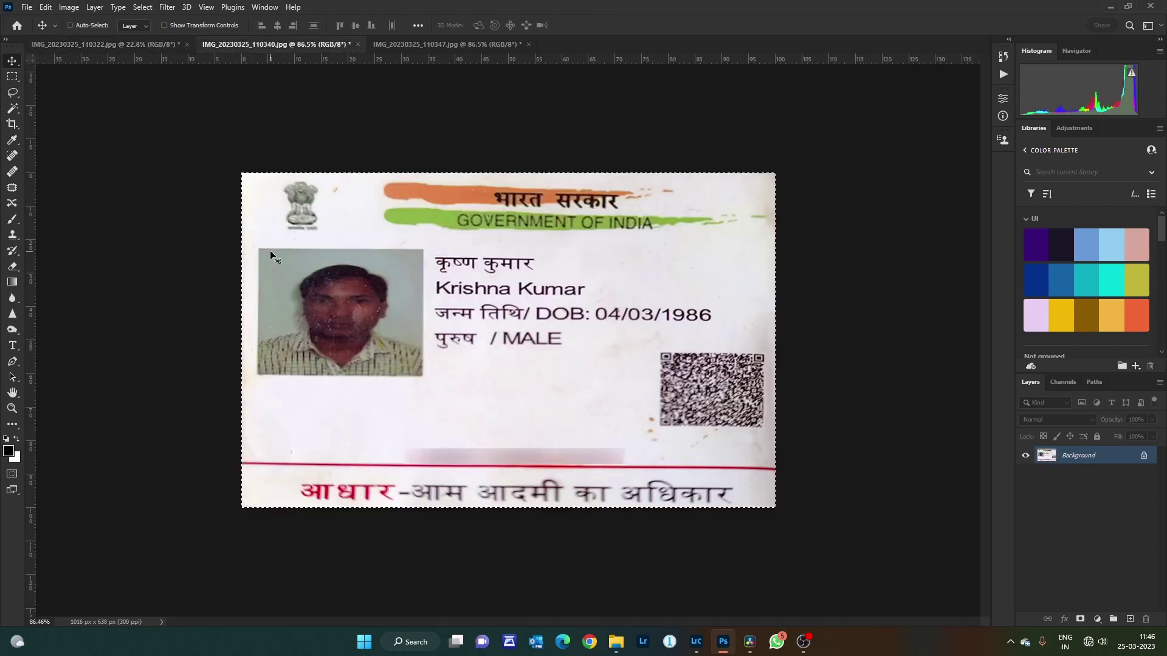
key("ctrl")
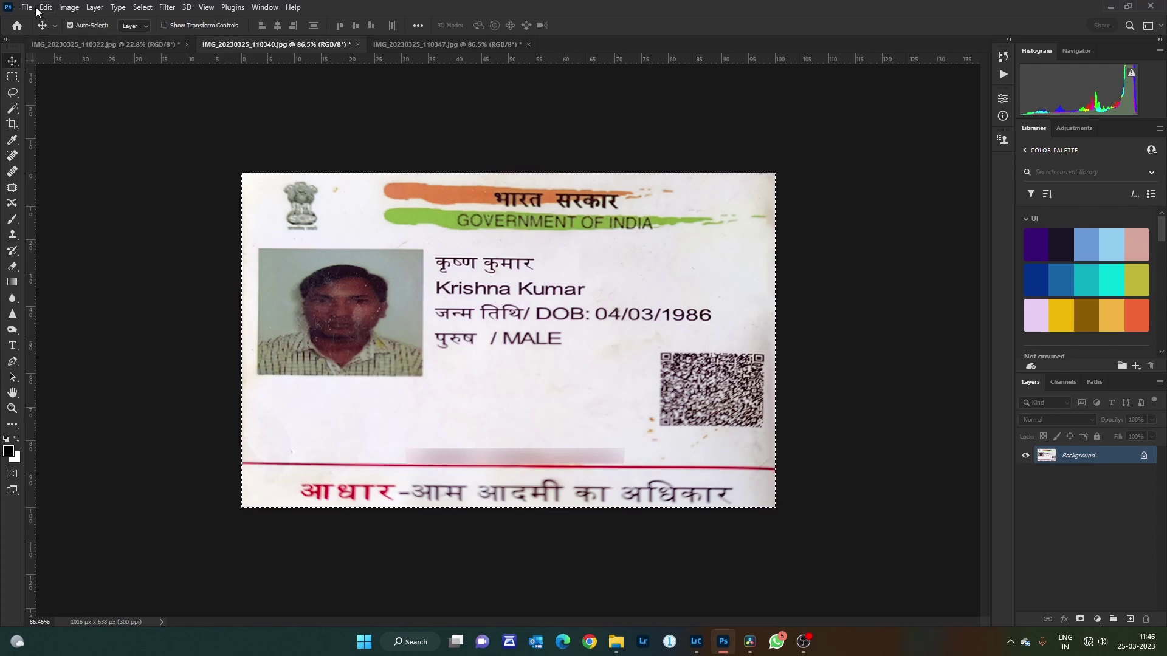
Create a new blank document 8 x 12 inches at 300 ppi.
left_click(27, 7)
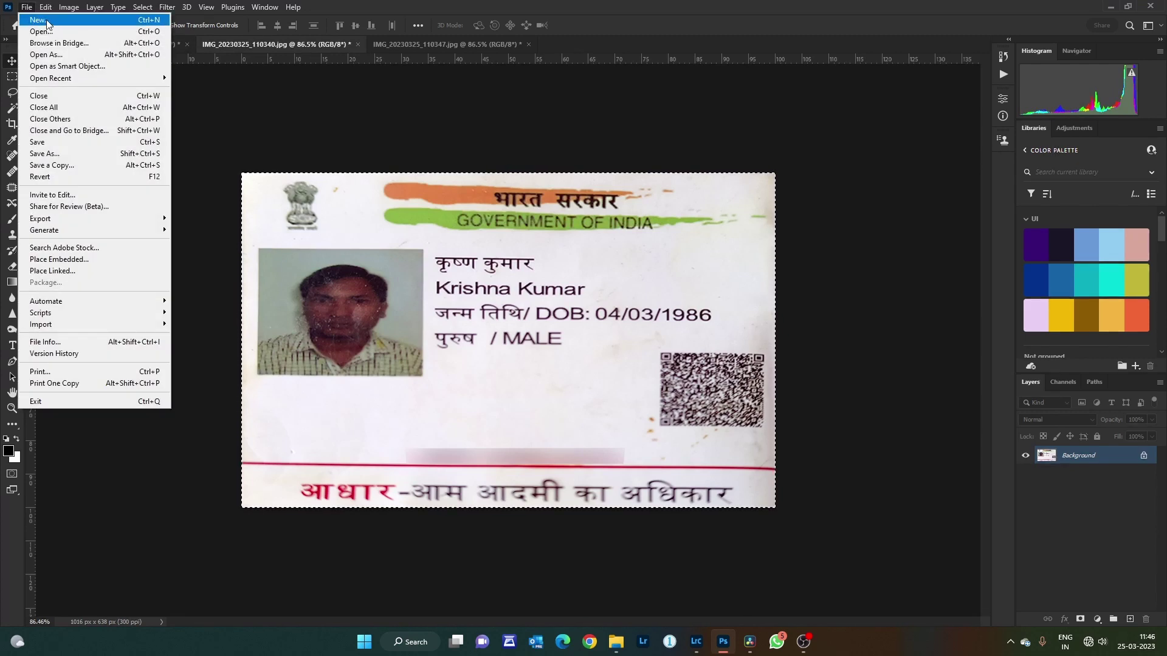
left_click(39, 20)
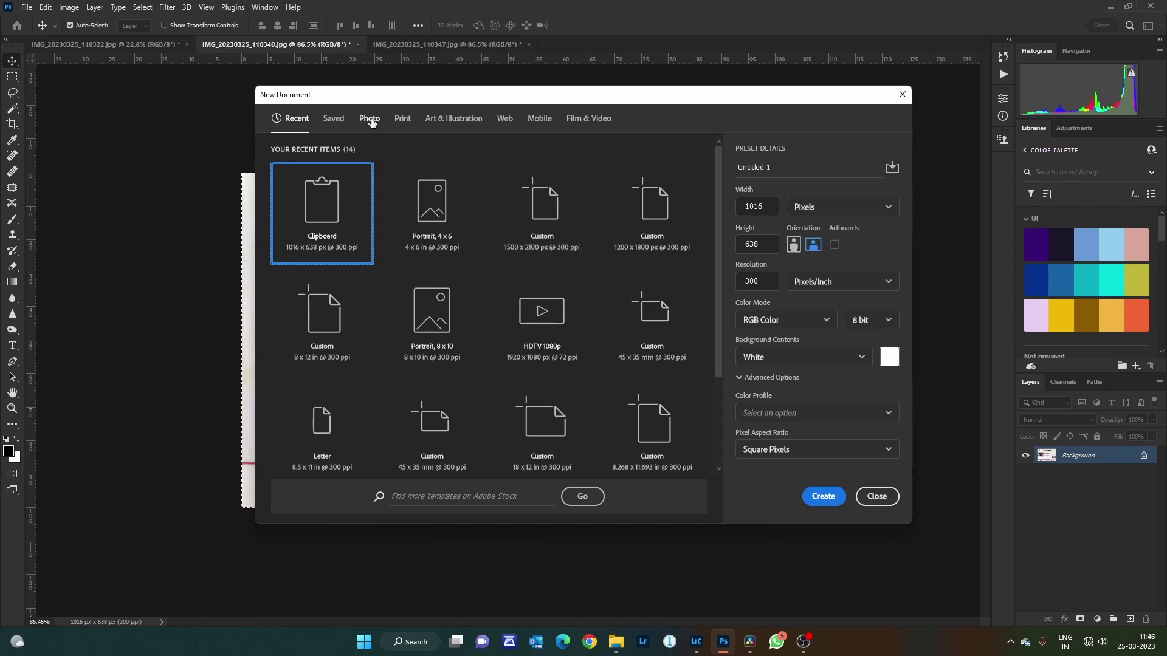
left_click(816, 206)
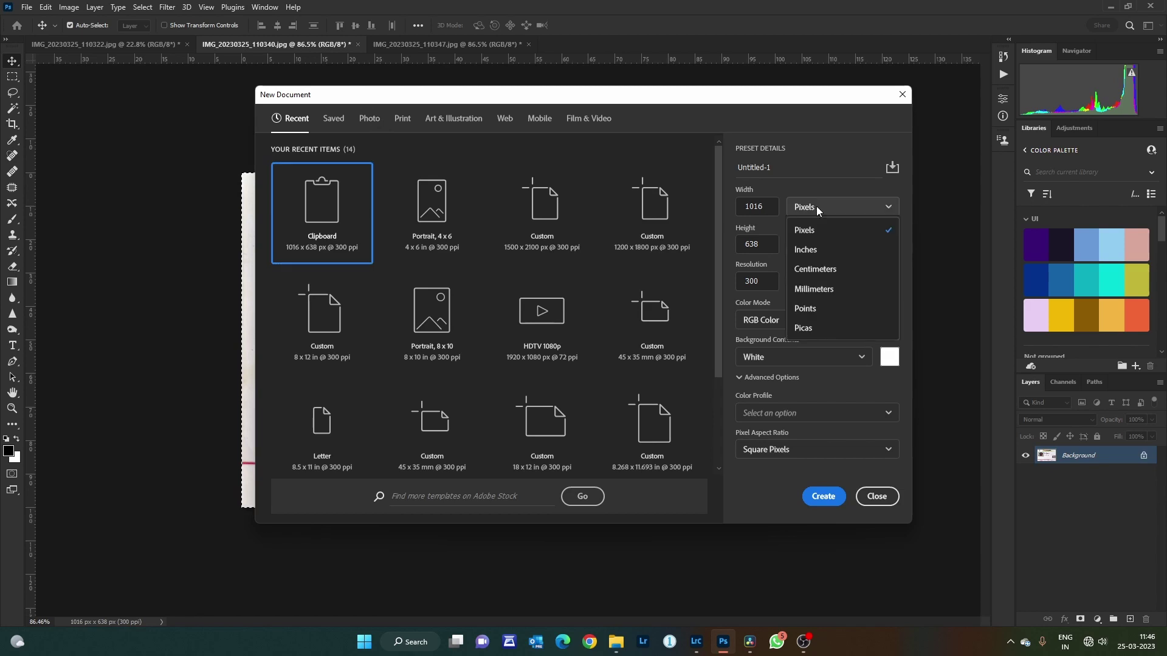
left_click(806, 249)
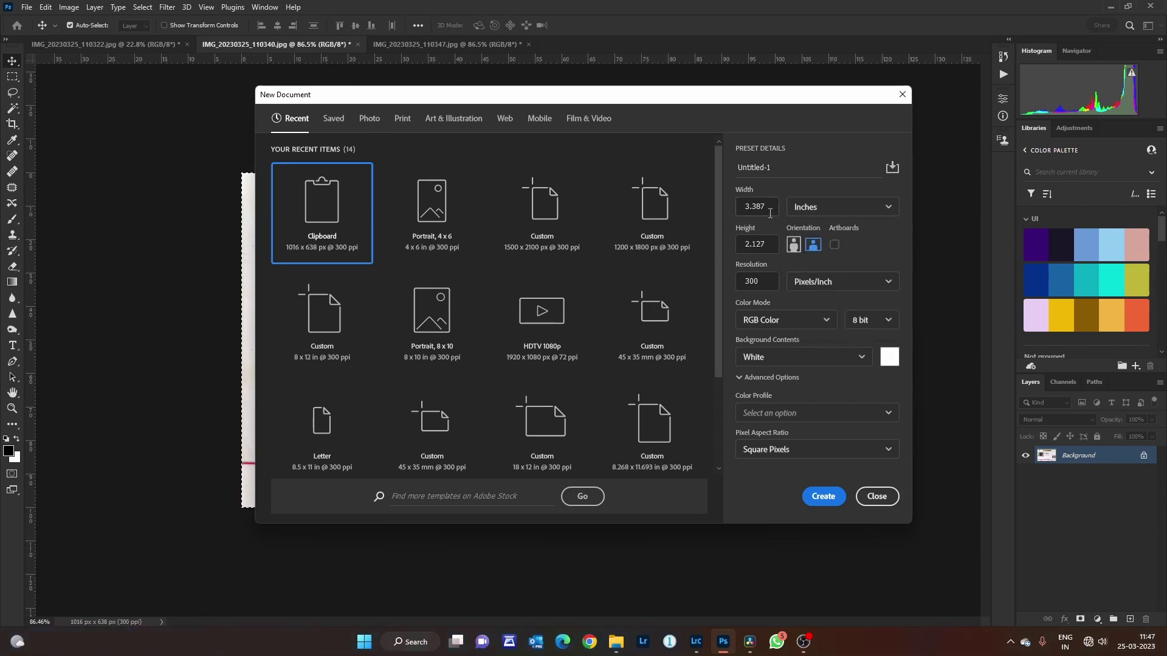
left_click_drag(769, 213, 756, 203)
type("8")
key("Tab")
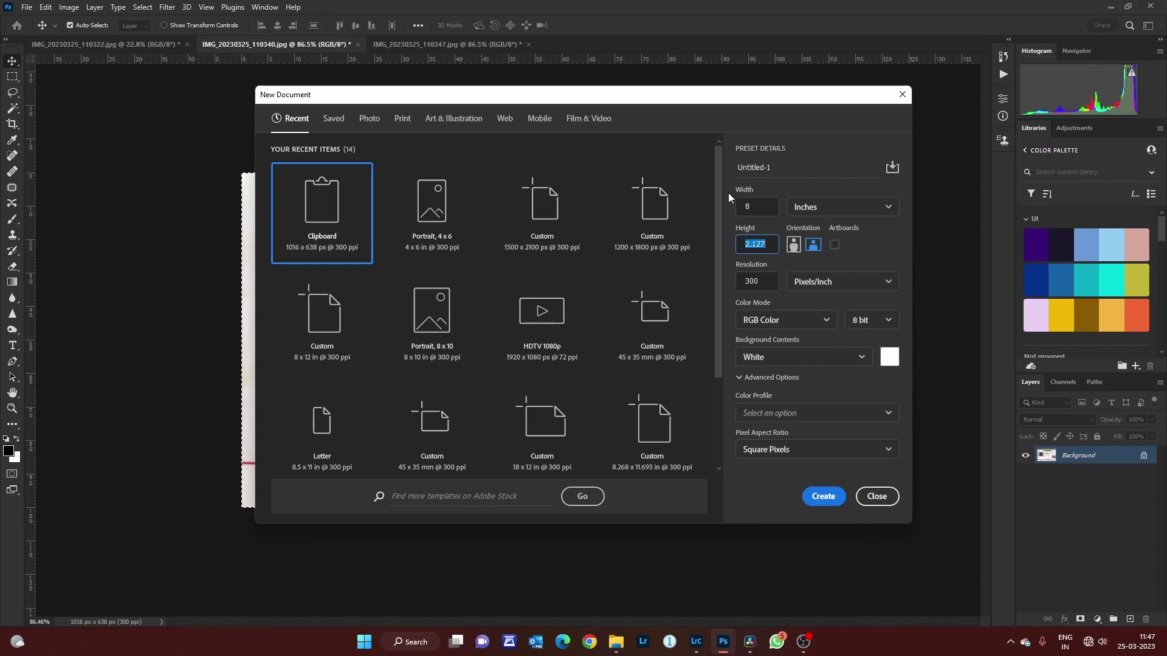
type("12")
left_click(823, 499)
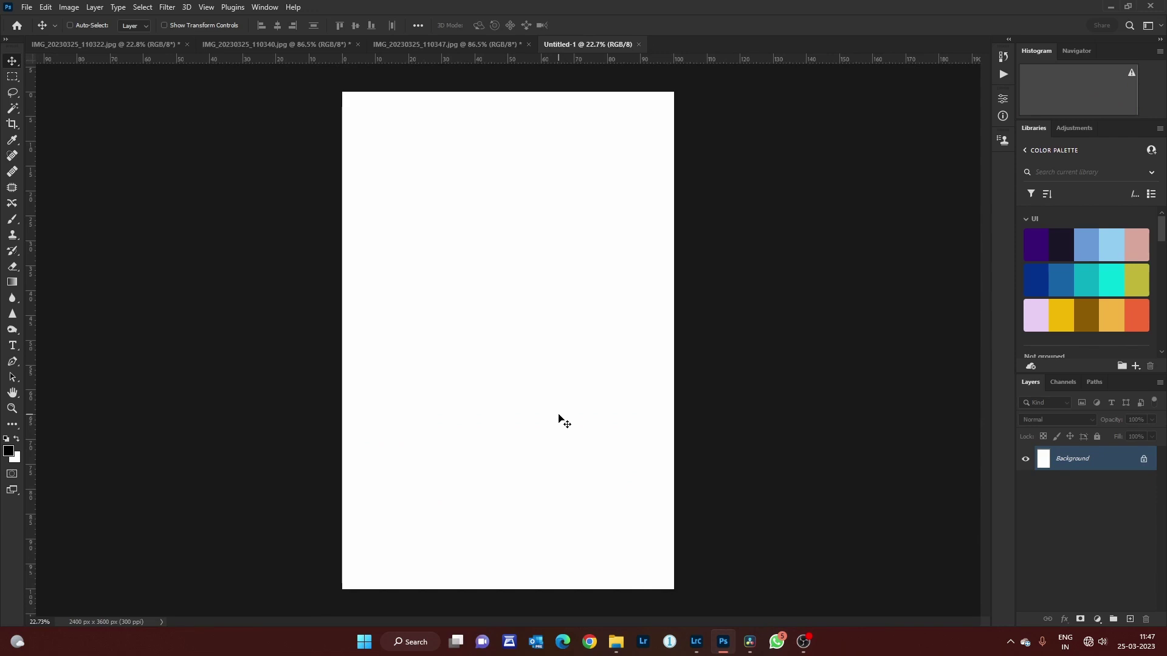
Paste the Aadhaar front card at the top of the page and copy the back card image.
key("ctrl+v")
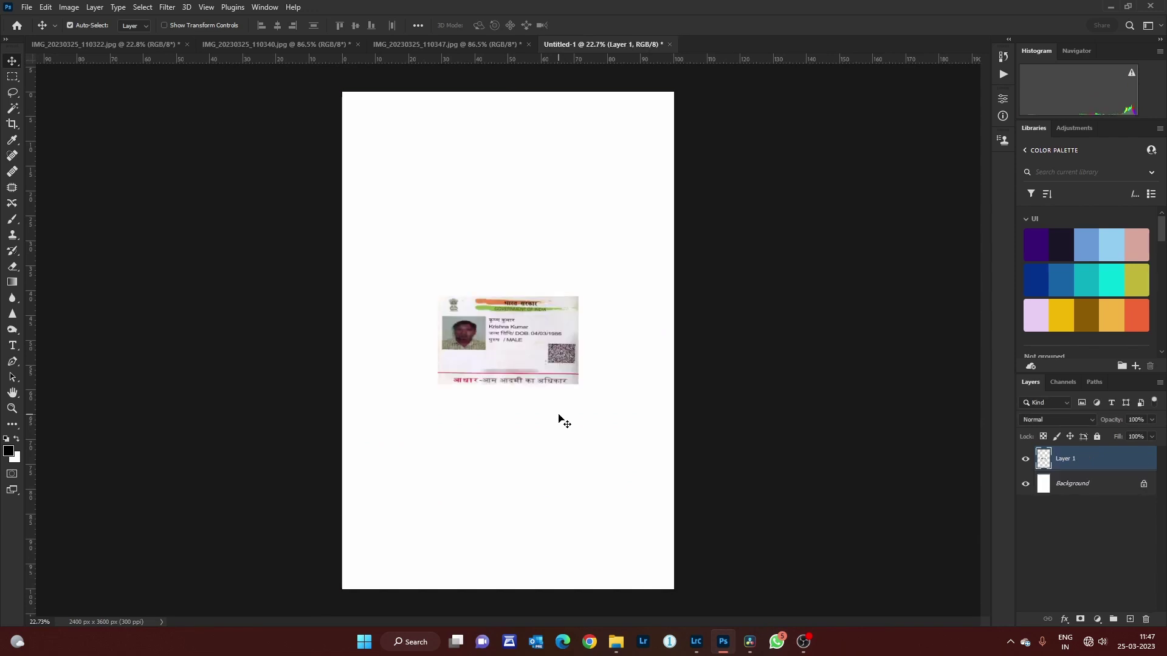
mouse_move(536, 365)
left_mouse_down()
mouse_move(519, 219)
mouse_move(531, 179)
left_mouse_up()
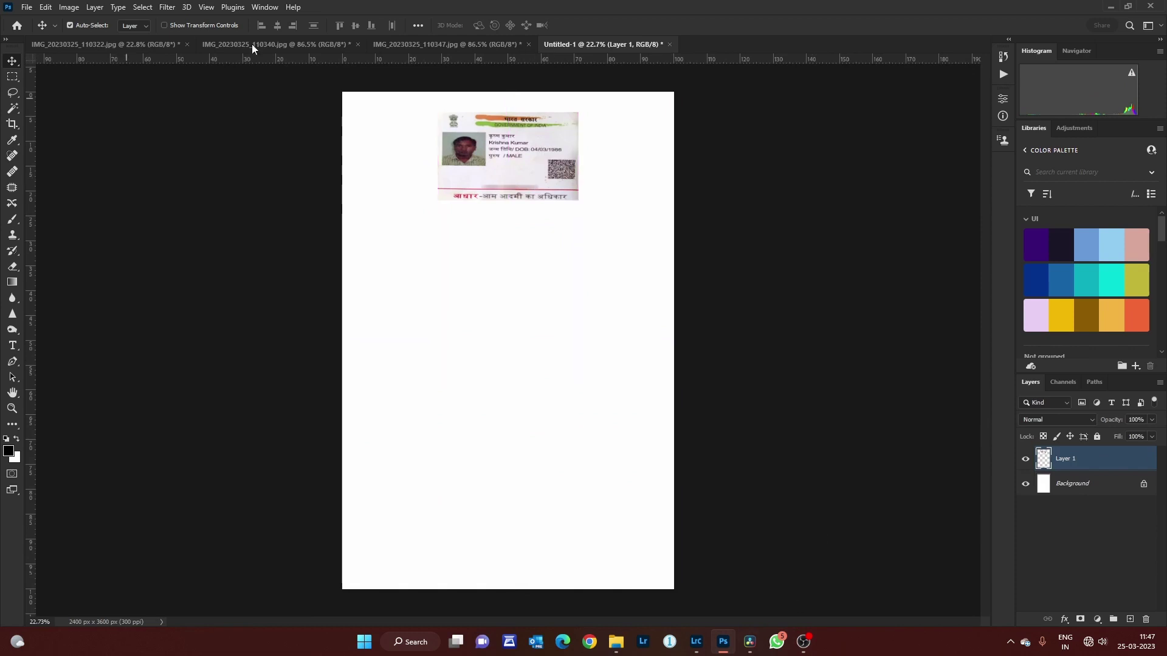
left_click(433, 44)
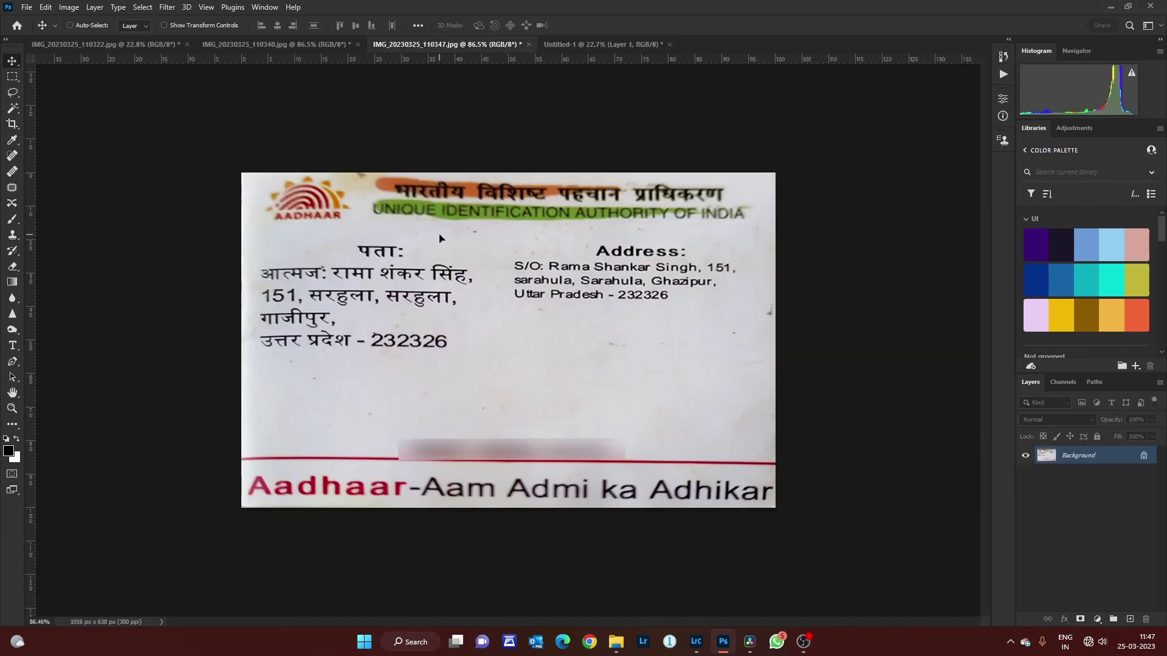
key("ctrl+a")
left_click(70, 25)
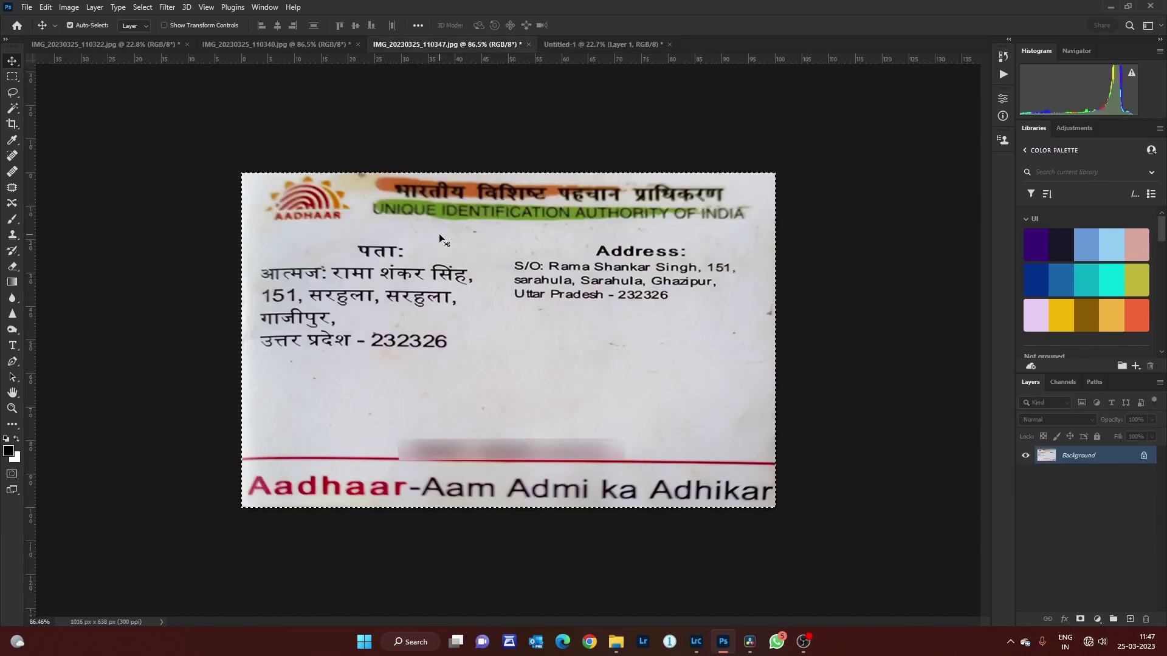
Paste the Aadhaar back card below the front card and merge both layers.
left_click(593, 42)
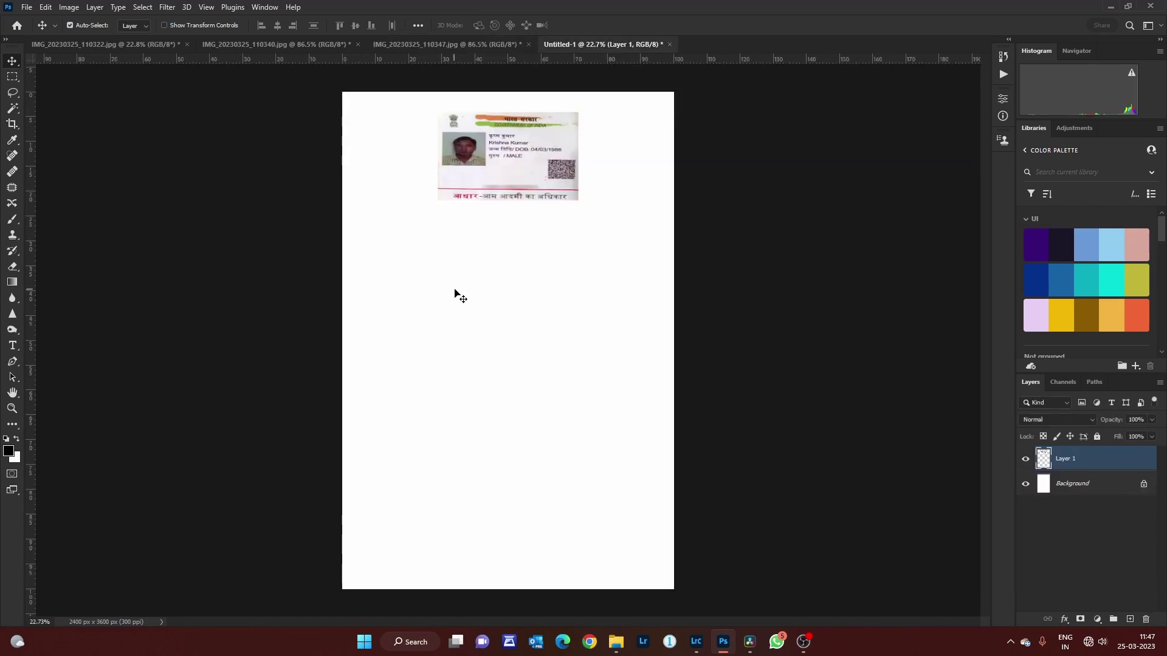
key("ctrl+v")
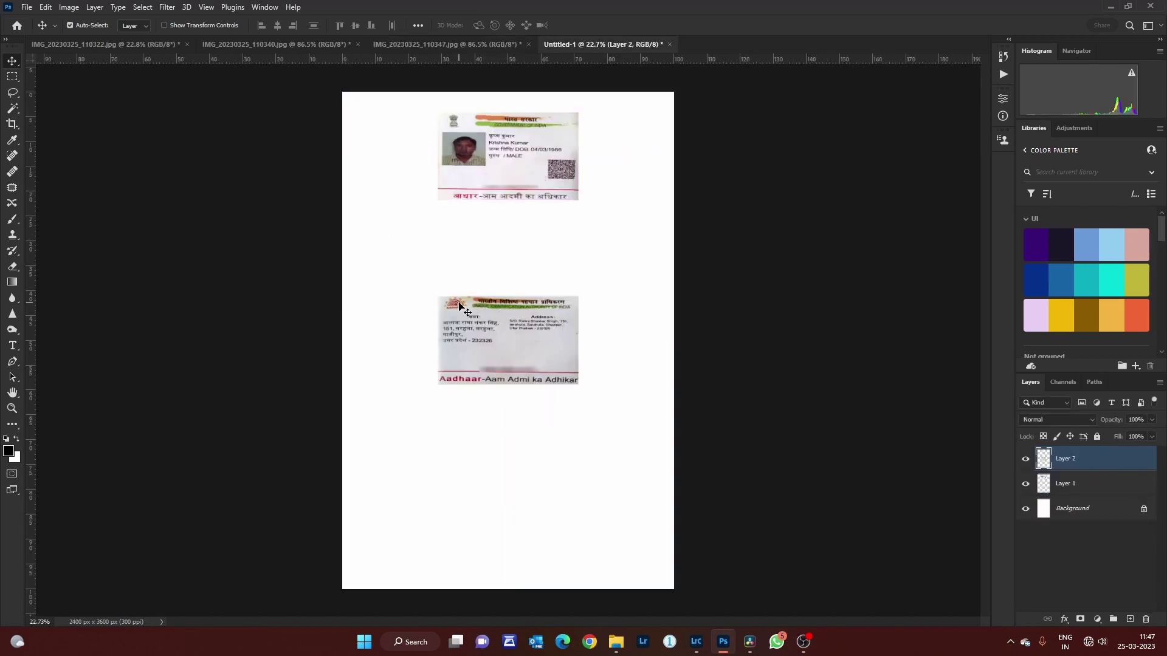
left_click_drag(510, 357, 507, 268)
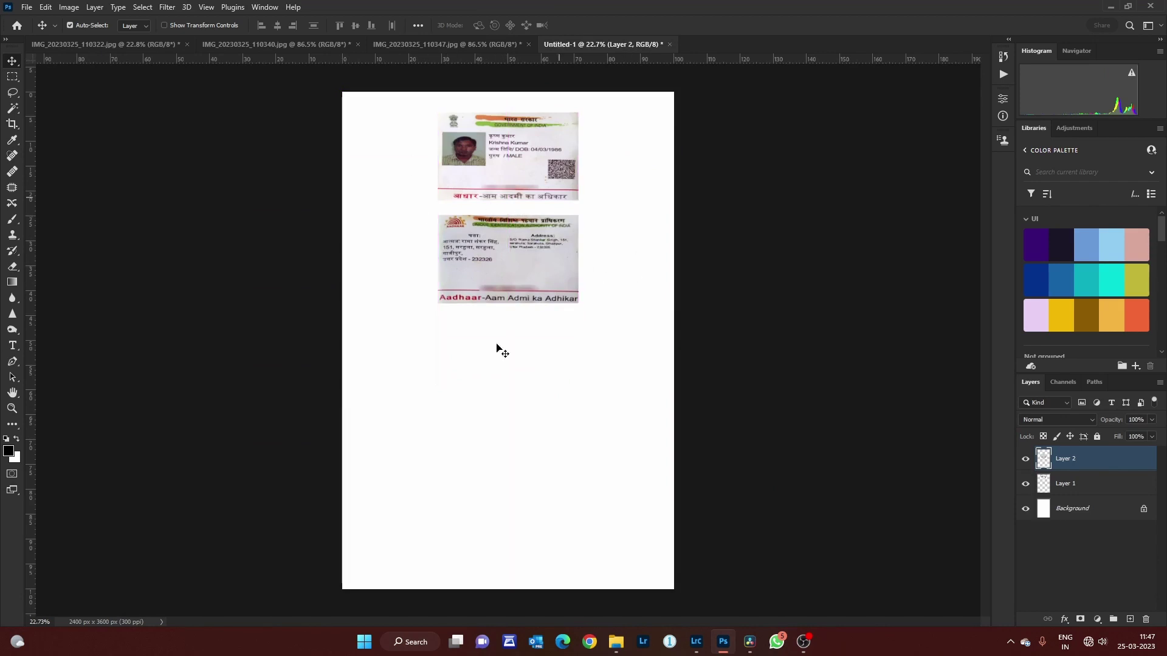
left_click(1086, 486, "shift")
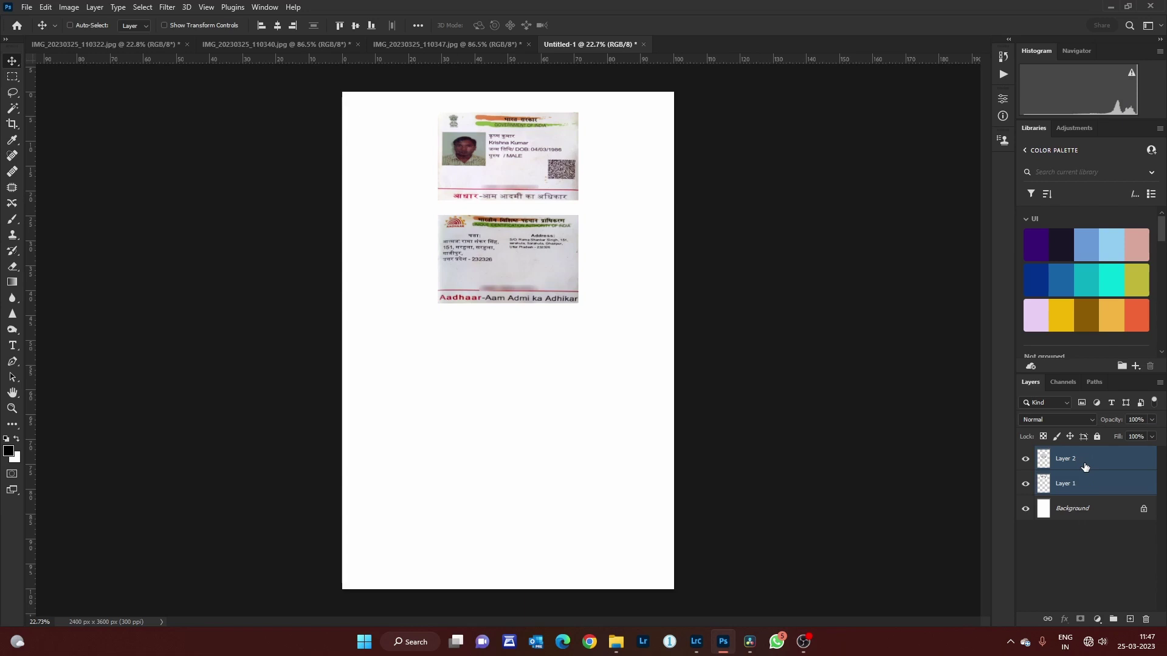
key("ctrl+e")
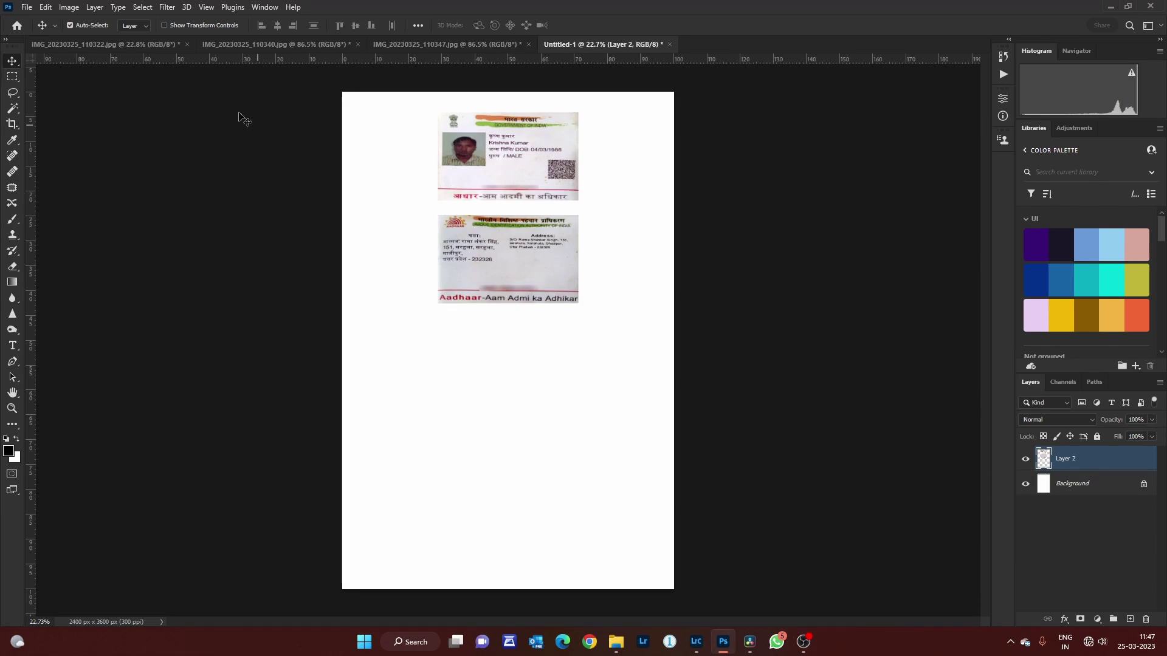
Set printing to the L485 Series(Network) printer with A4 210 x 297 mm paper.
left_click(27, 8)
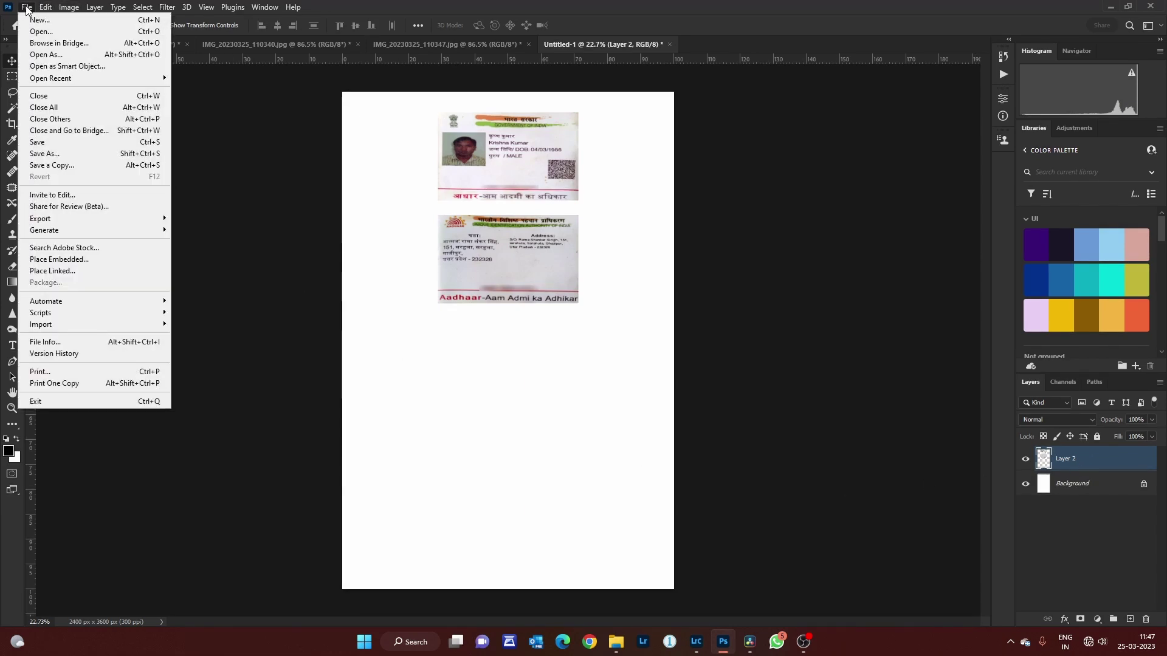
left_click(61, 371)
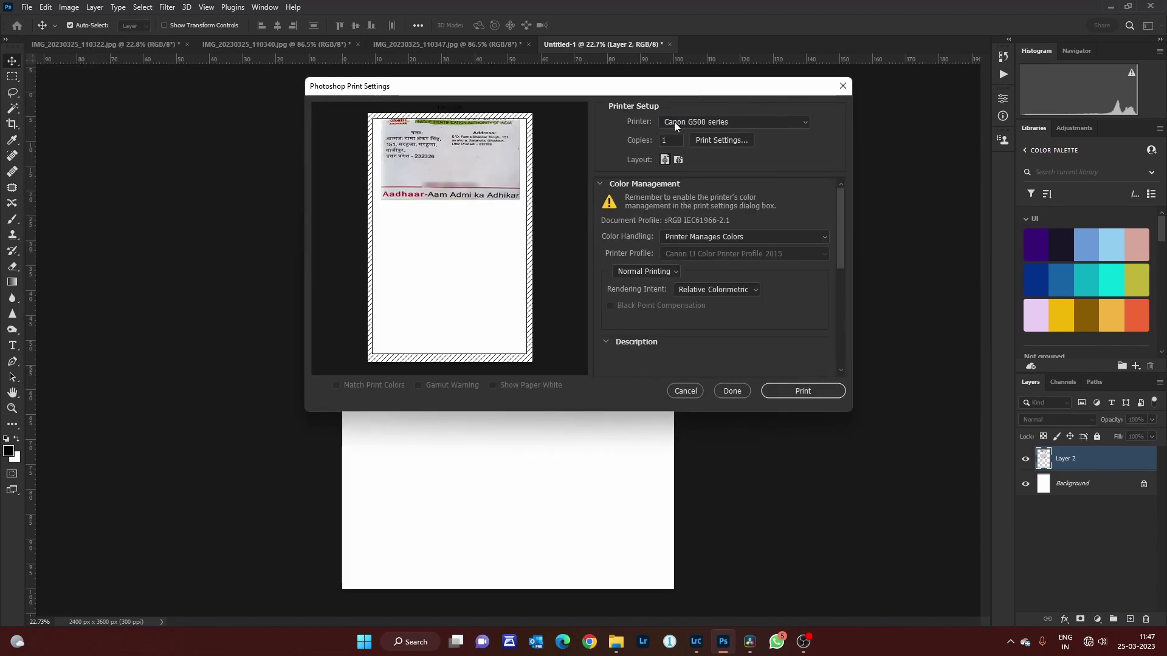
left_click(695, 122)
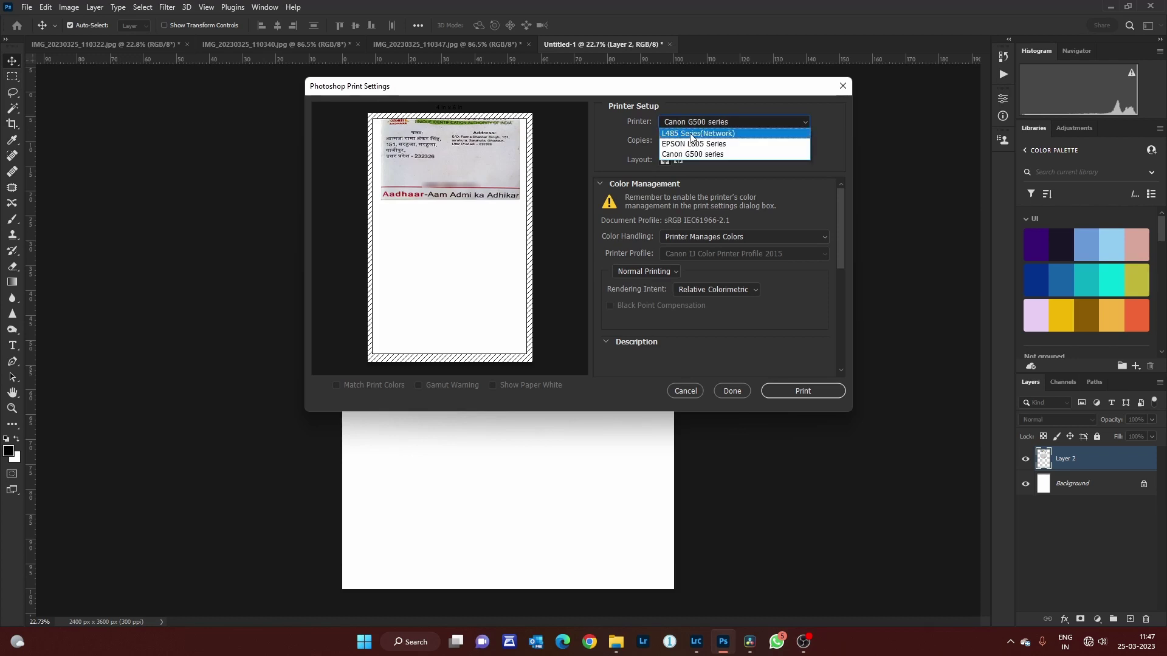
left_click(689, 134)
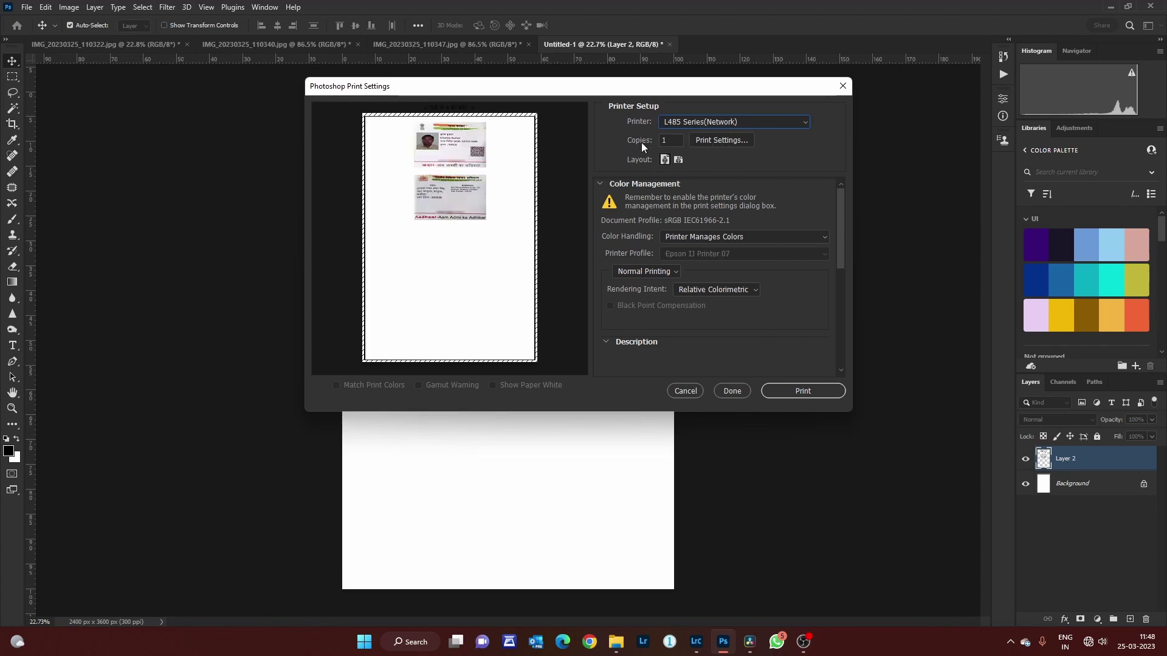
left_click(712, 140)
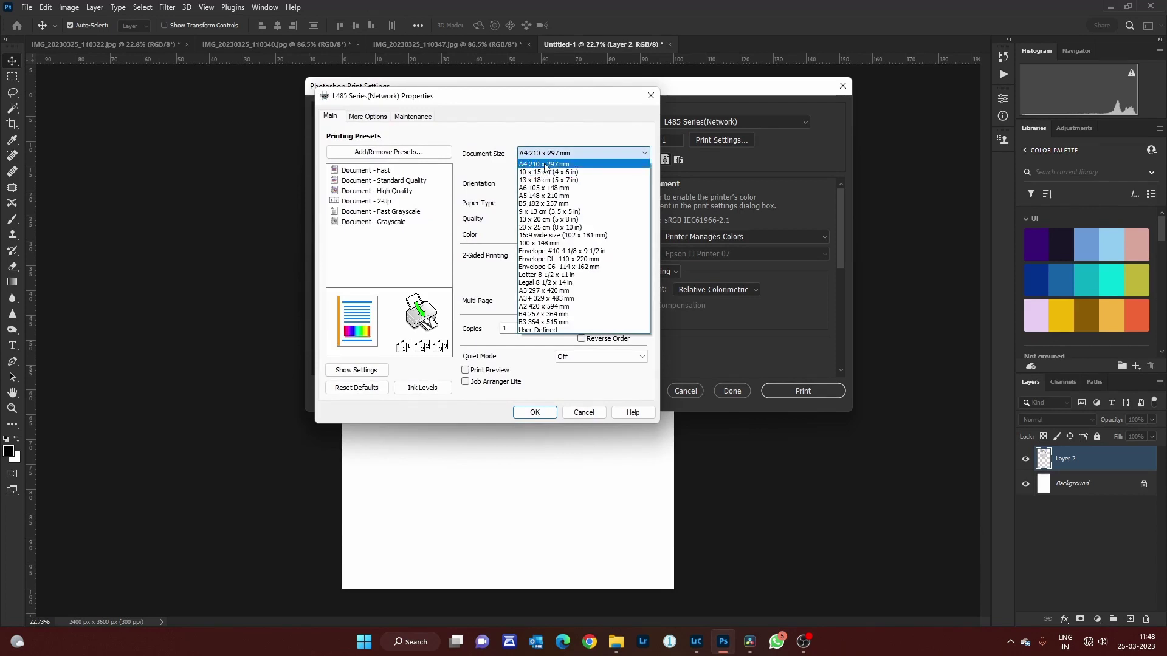
left_click(572, 156)
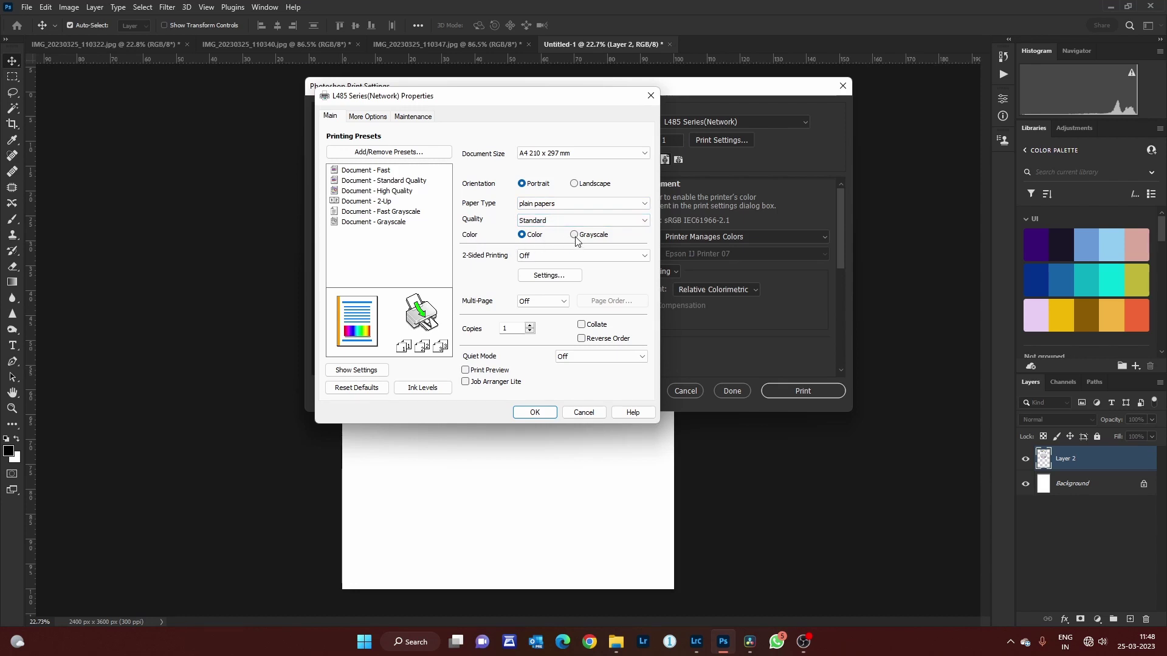
left_click(544, 411)
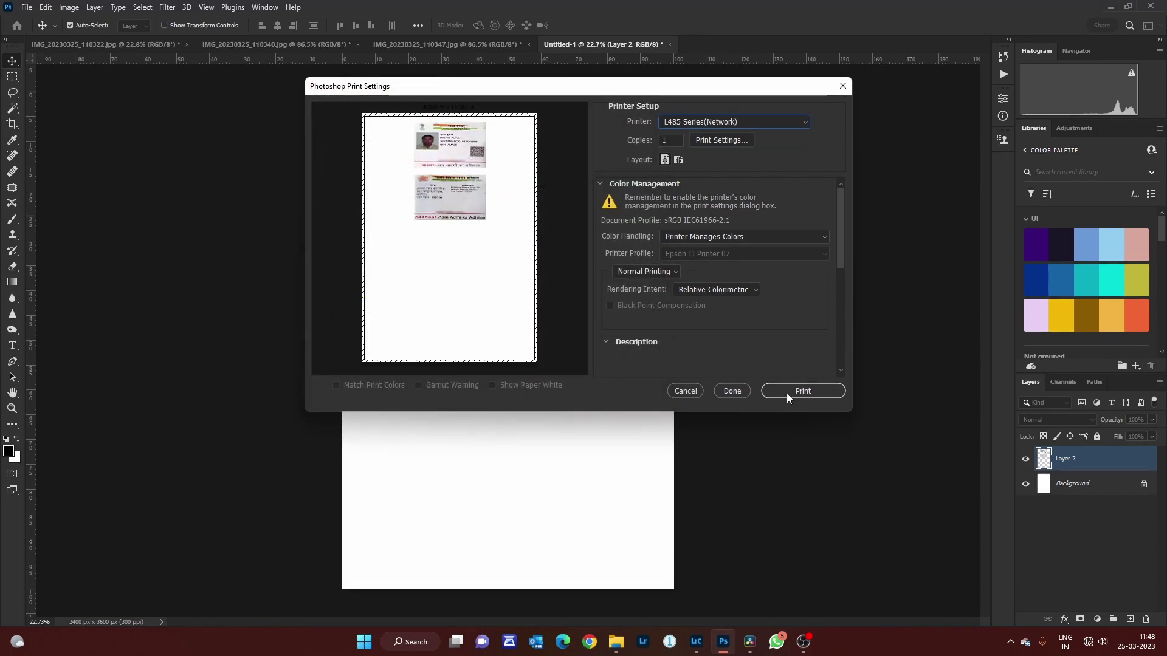
Create a second blank 8 x 12 inch document, Untitled-2, at 300 ppi.
left_click(685, 391)
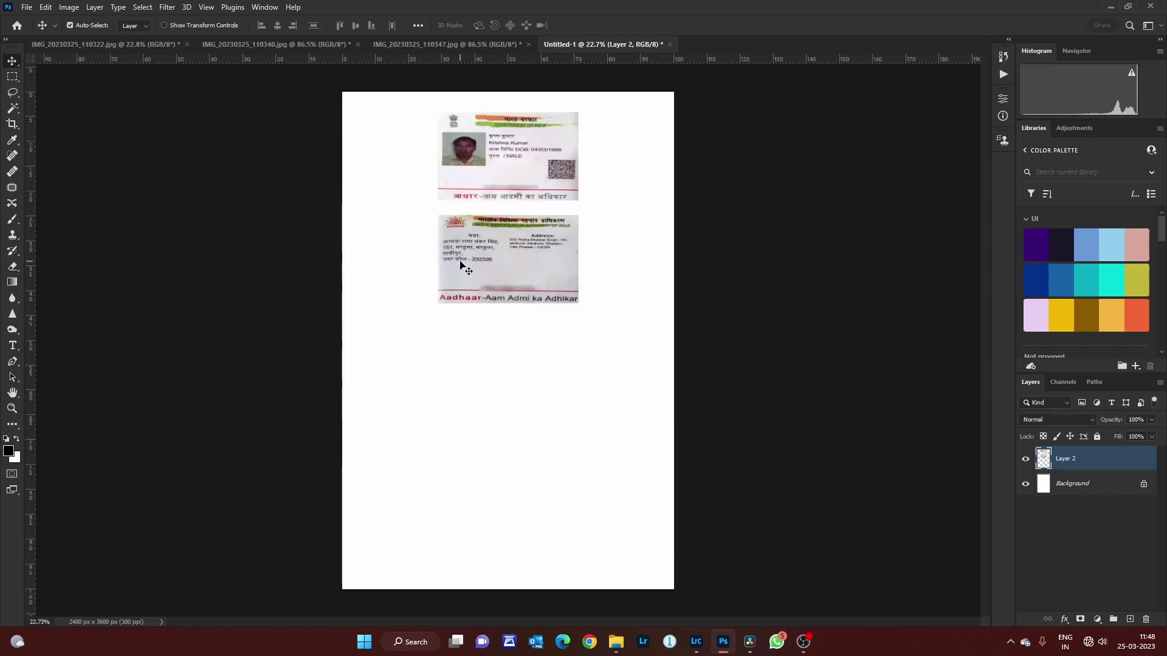
left_click(113, 45)
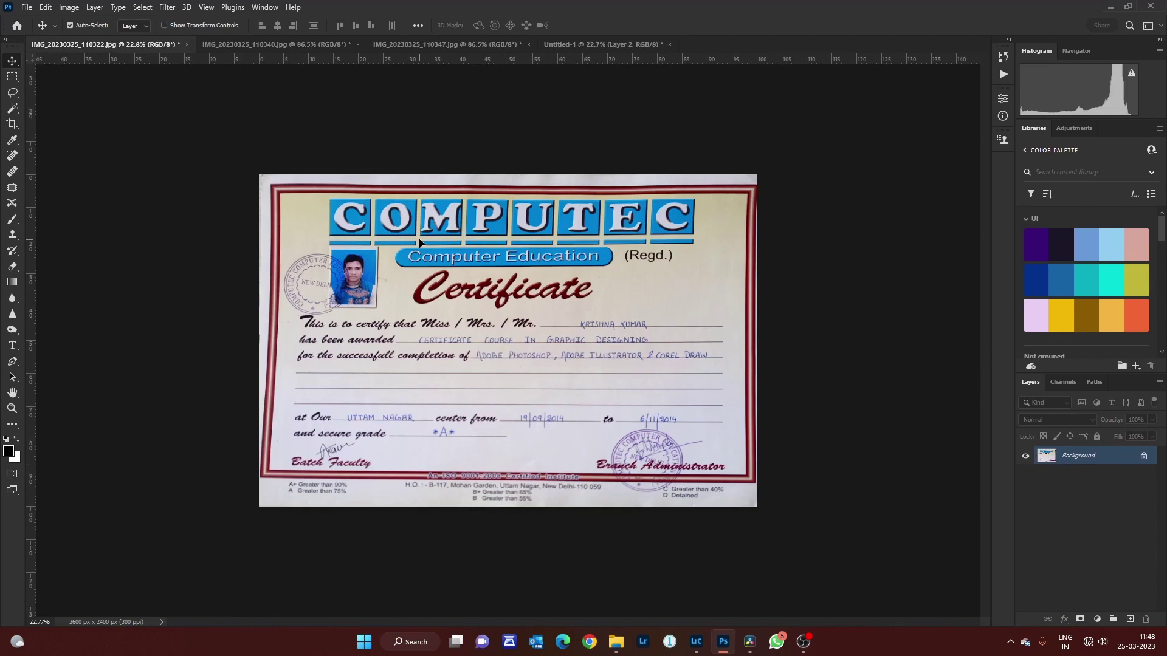
left_click(27, 7)
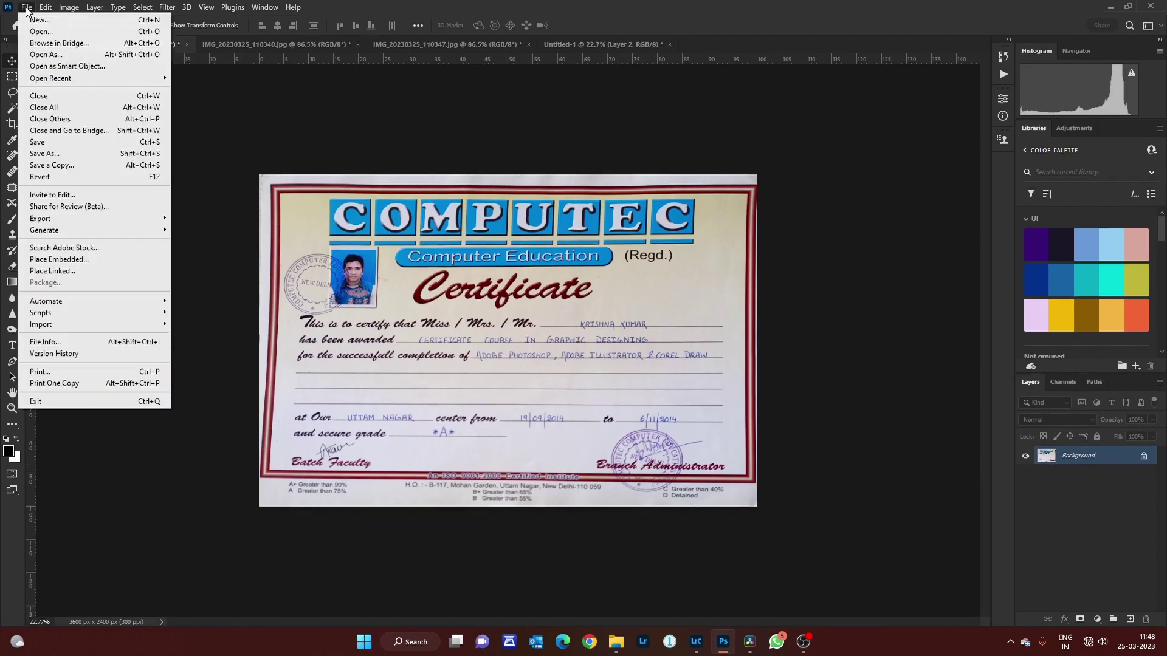
left_click(40, 20)
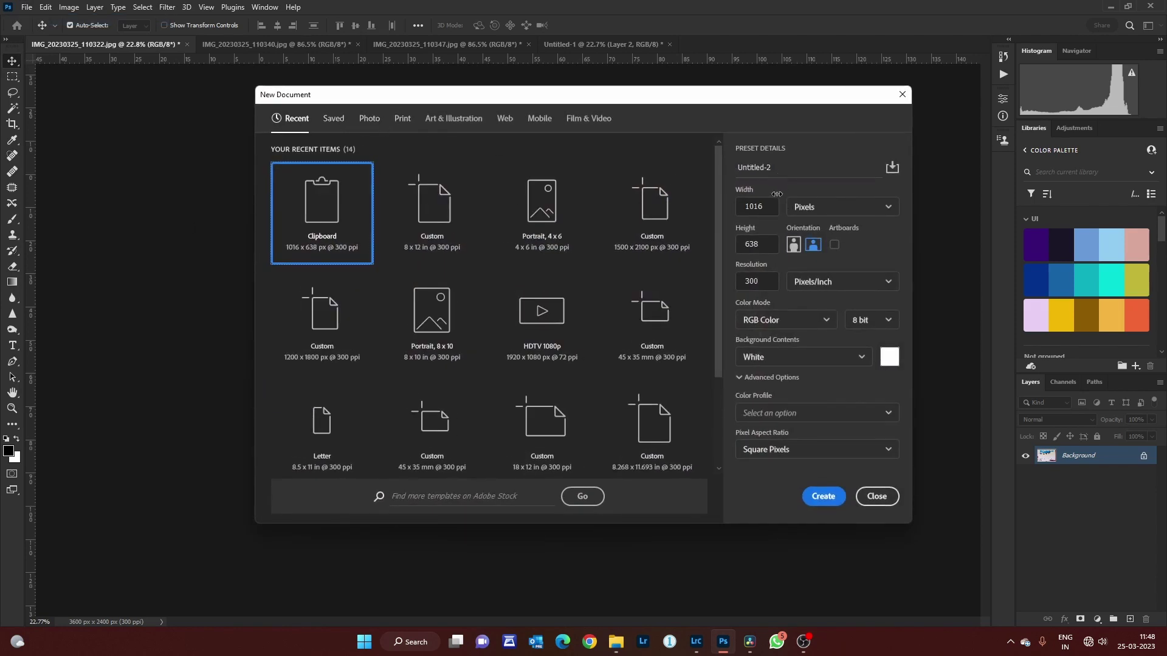
left_click(808, 207)
left_click(811, 250)
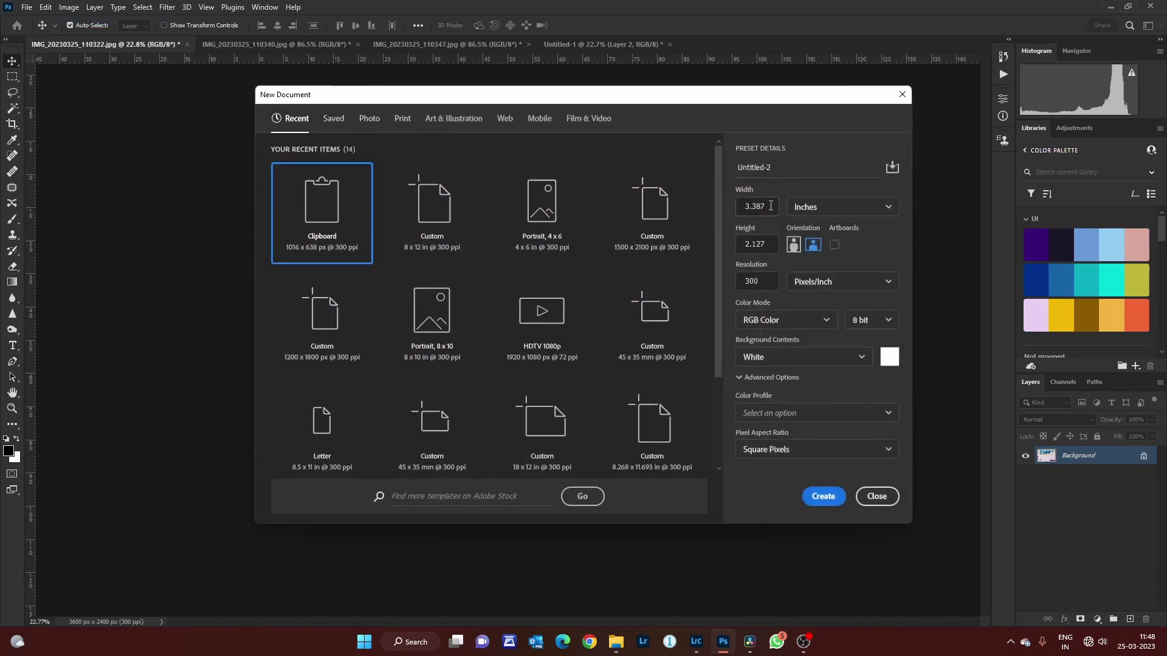
type("8")
key("Tab")
type("12")
left_click(821, 497)
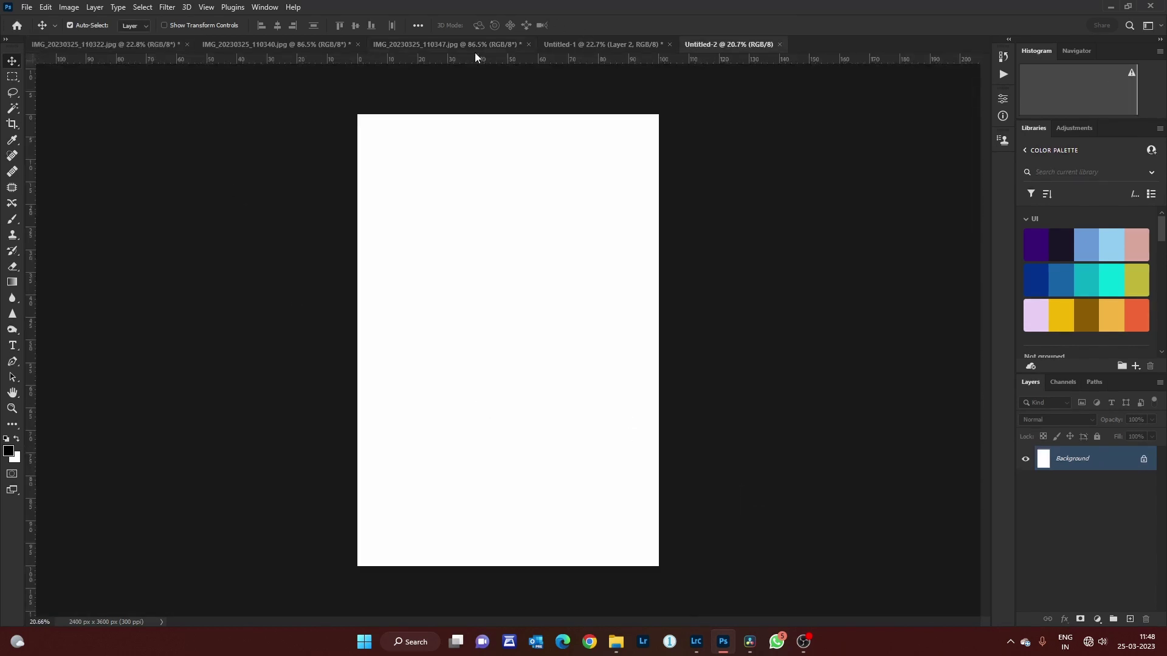
Copy the whole certificate image and paste it into Untitled-2.
left_click(126, 42)
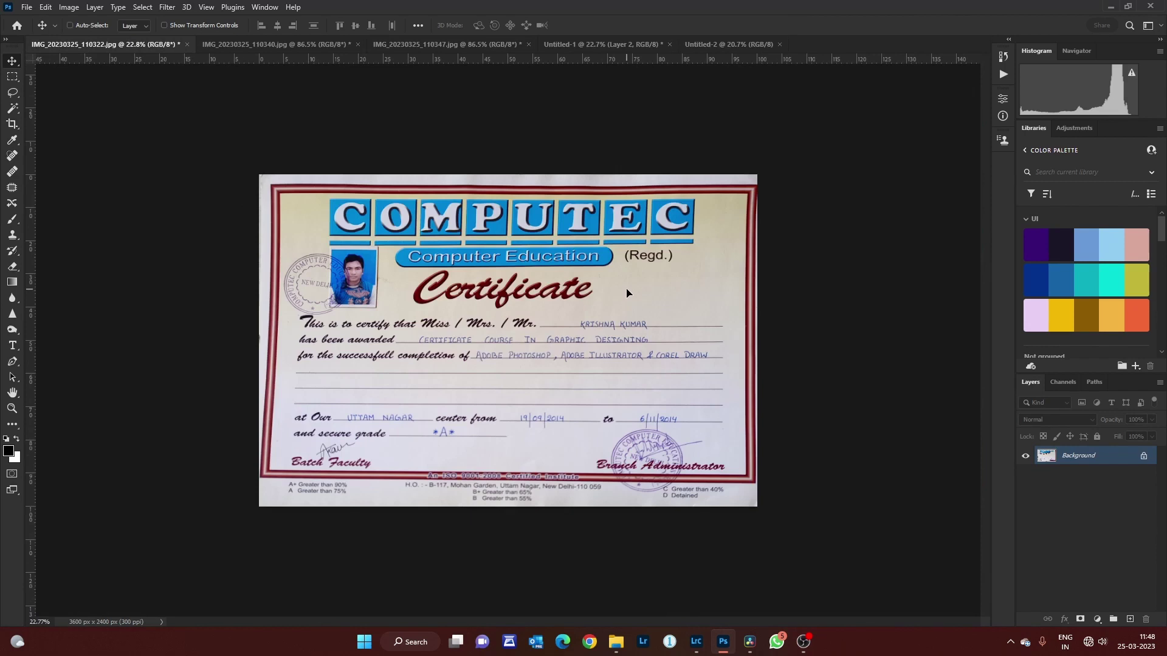
key("ctrl+a")
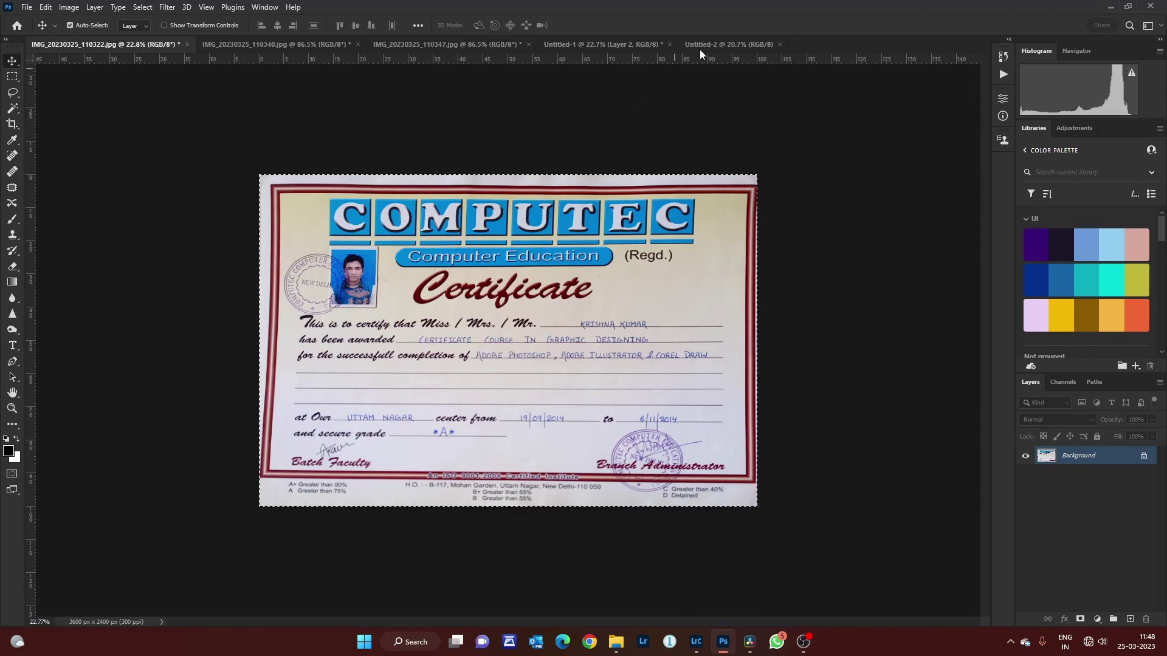
left_click(714, 44)
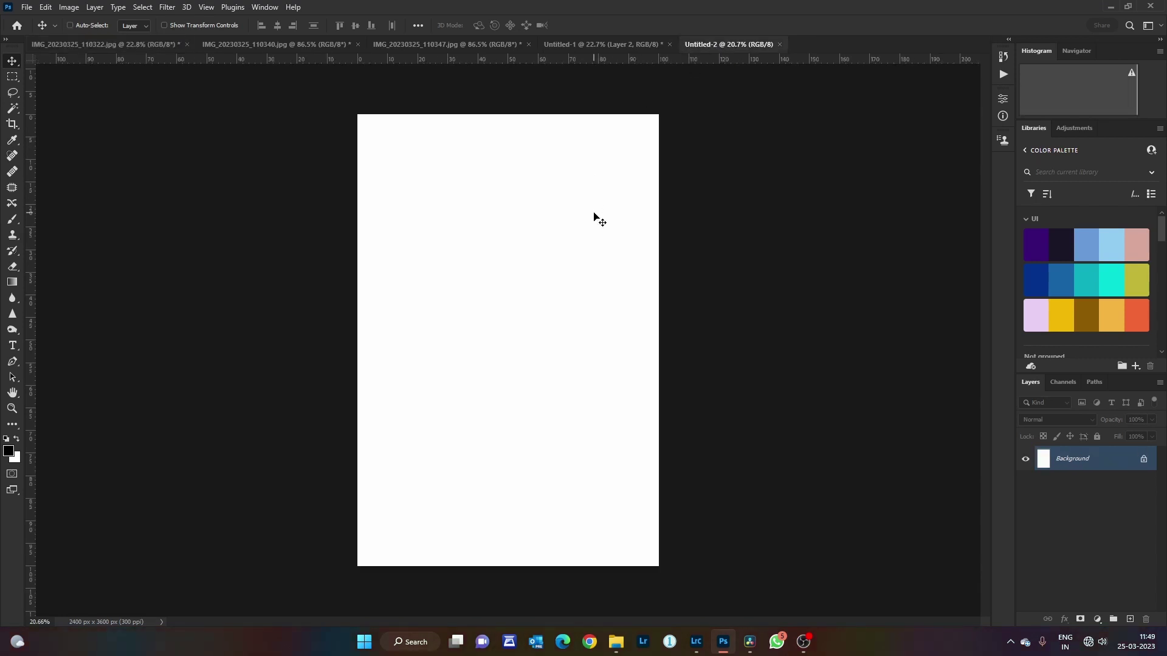
key("ctrl+v")
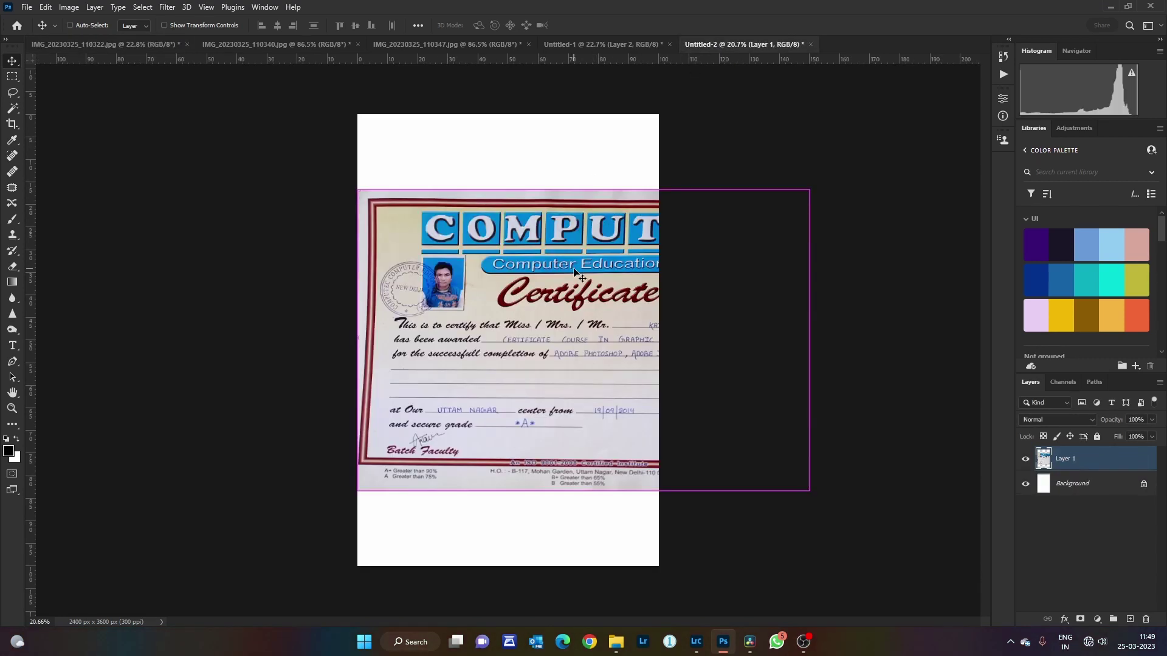
Rotate the pasted certificate 90° clockwise and position it to fill the page.
key("ctrl+t")
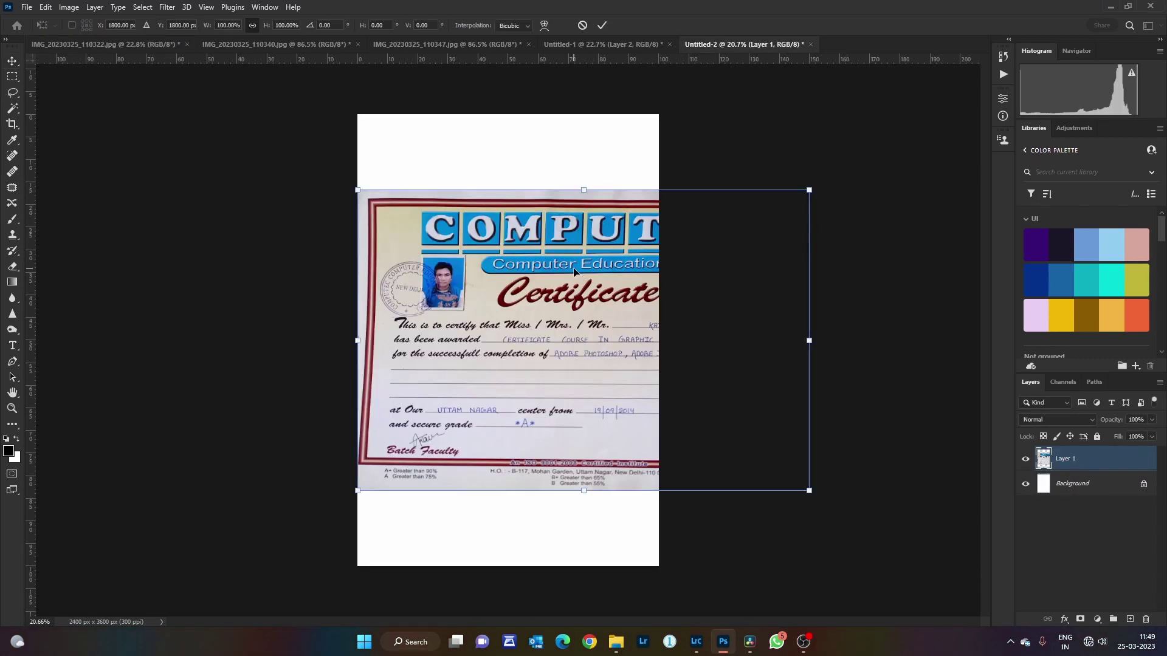
right_click(534, 265)
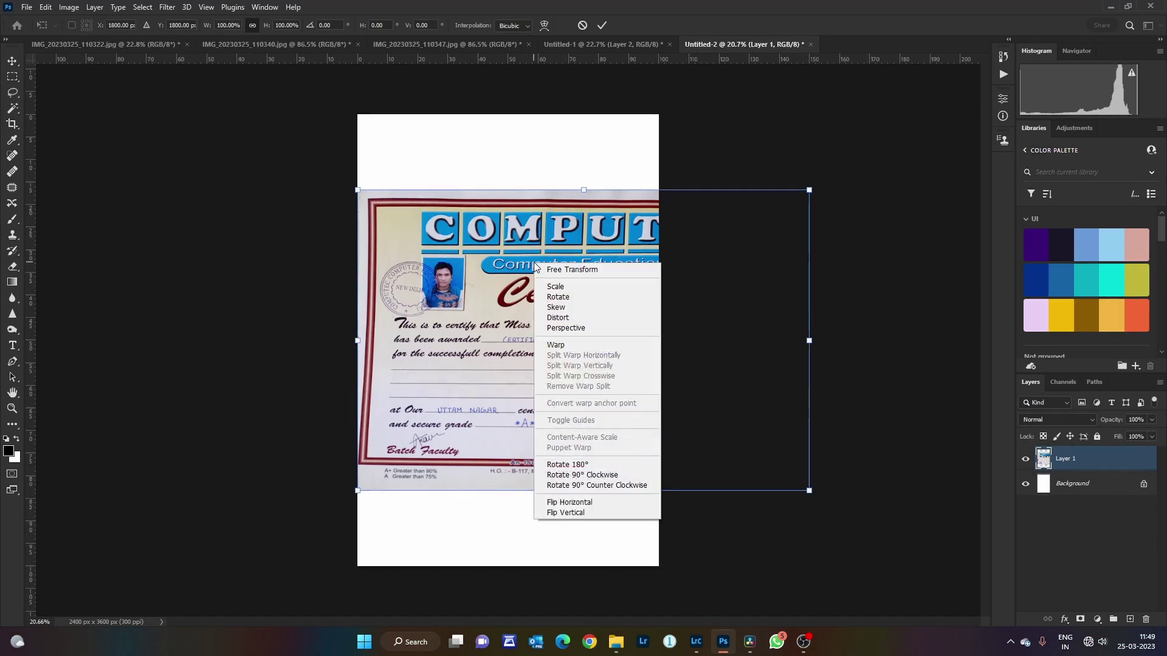
left_click(559, 477)
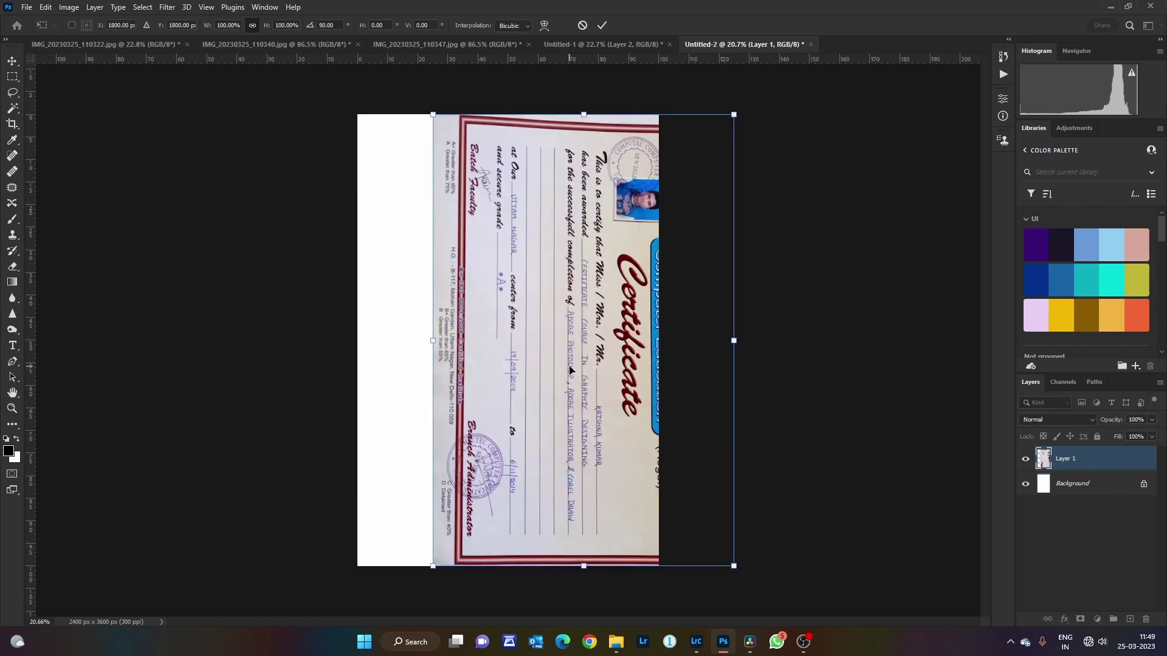
left_click_drag(570, 369, 490, 367)
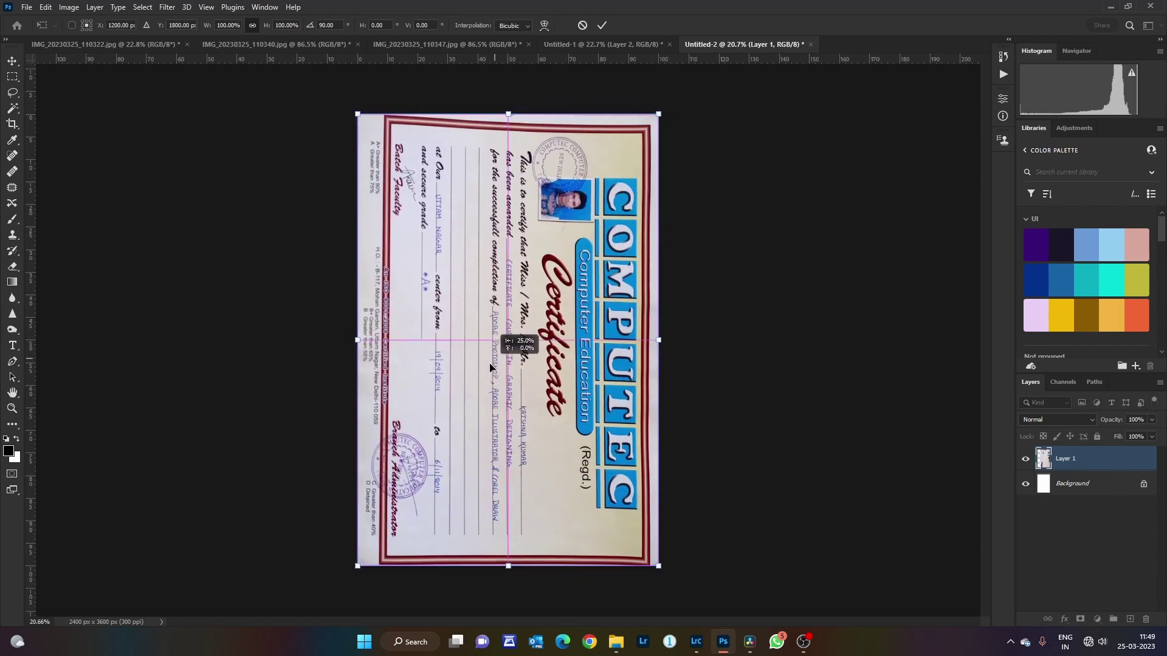
left_click(602, 25)
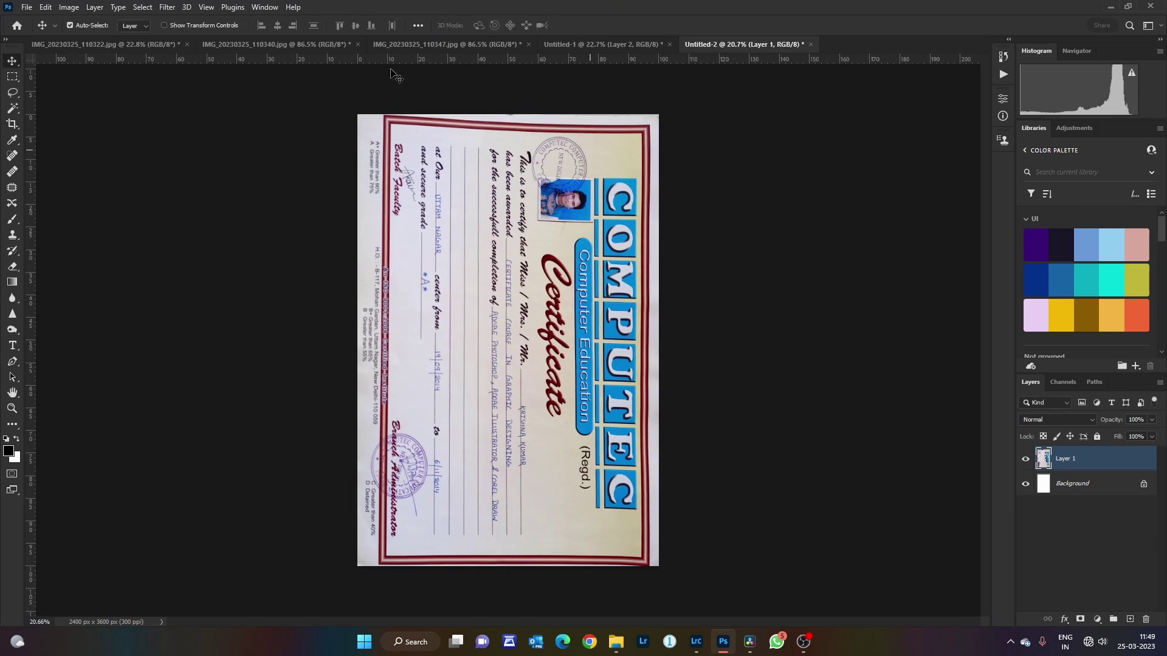
Target the L485 Series(Network) printer for the certificate page and save the print settings.
left_click(26, 6)
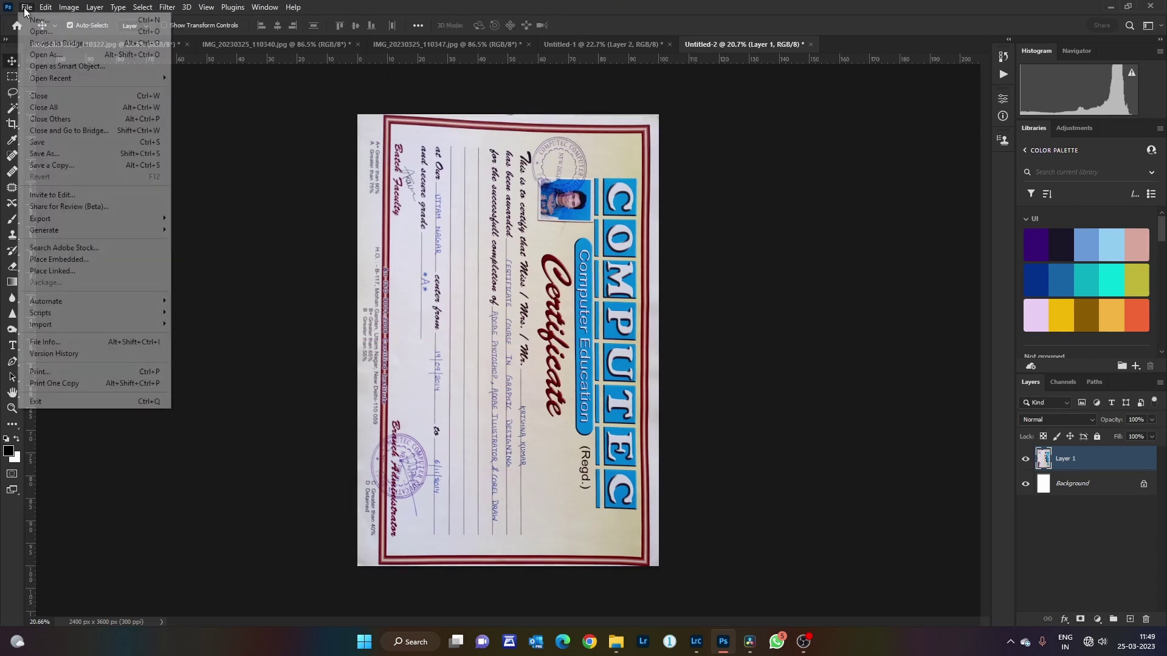
left_click(54, 374)
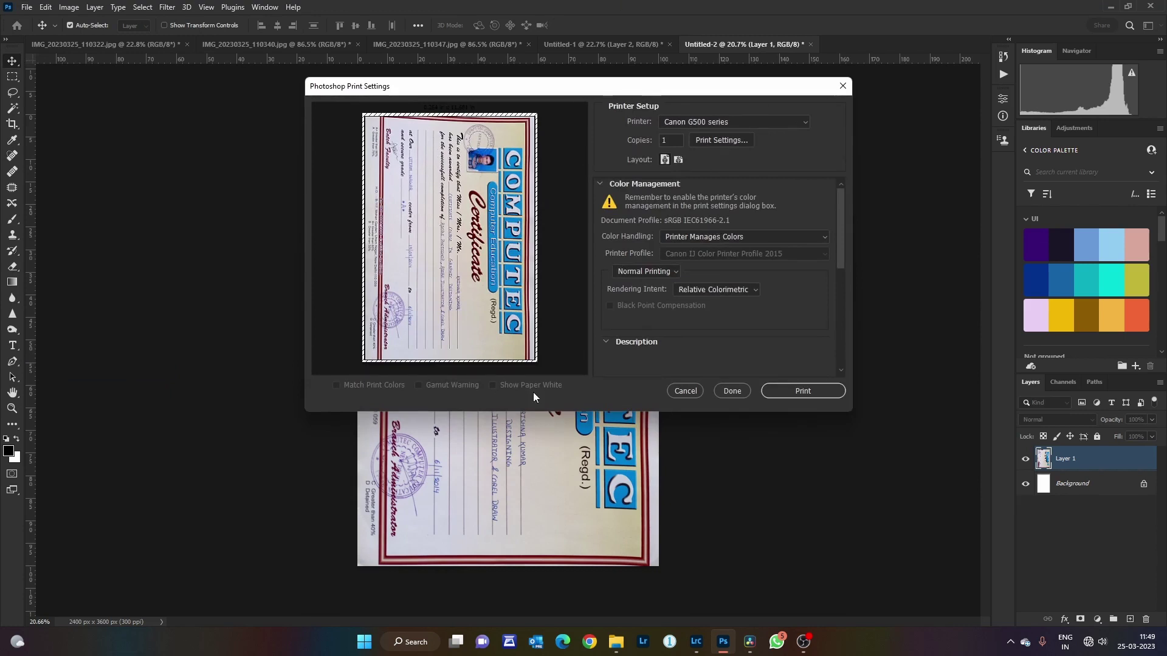
left_click(712, 122)
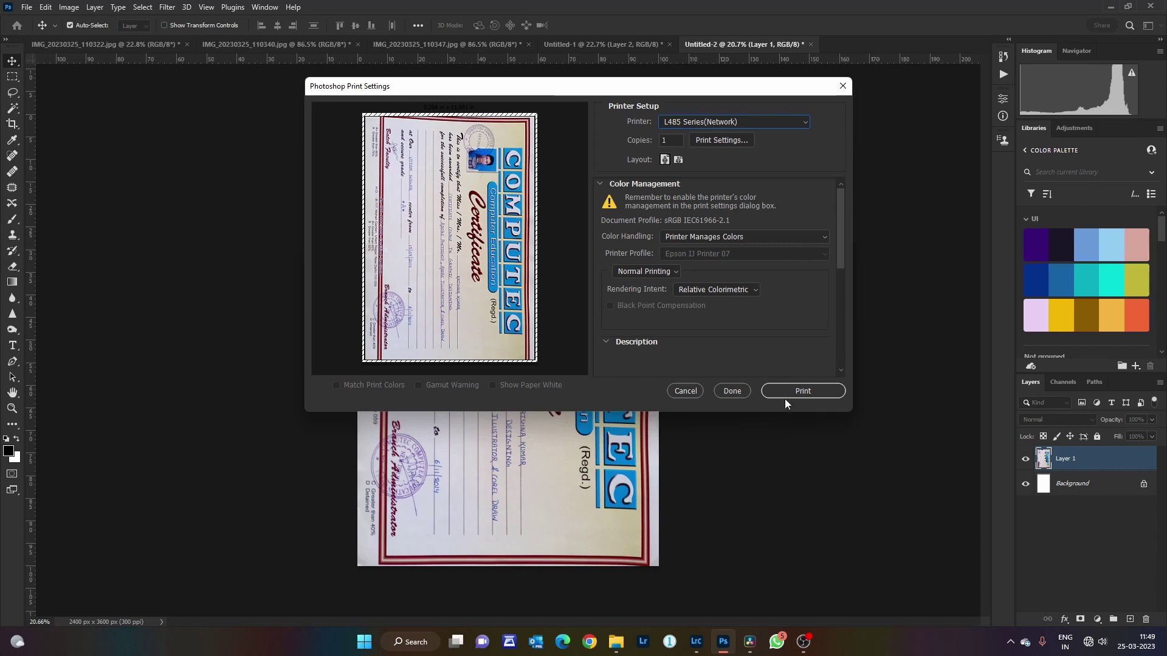
left_click(737, 388)
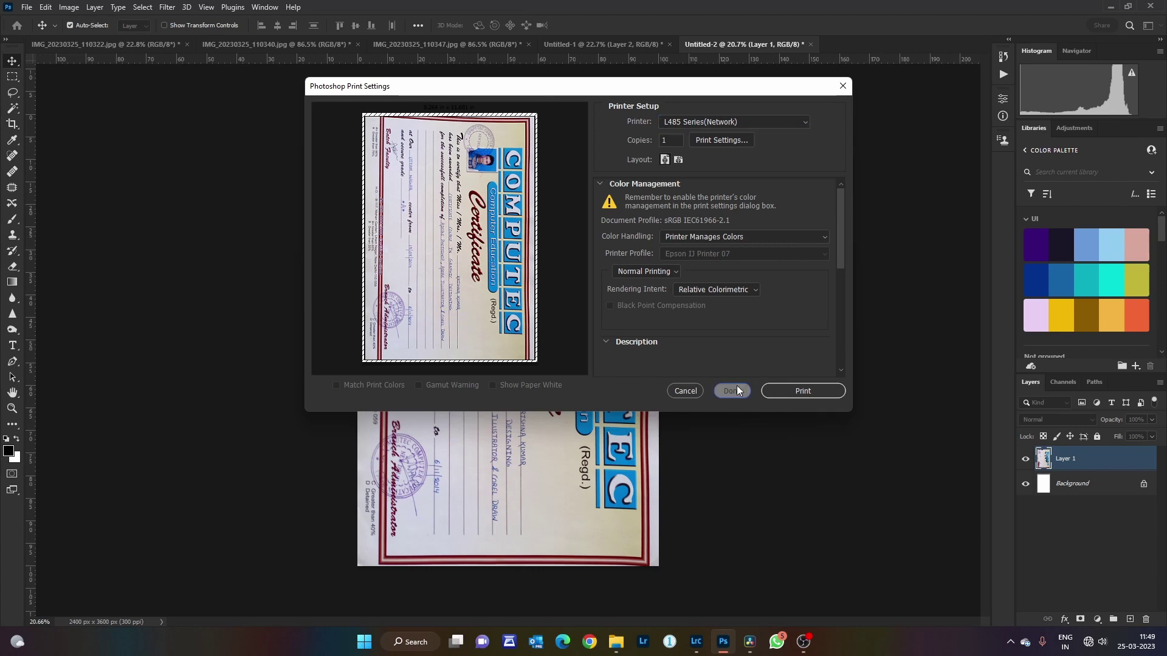